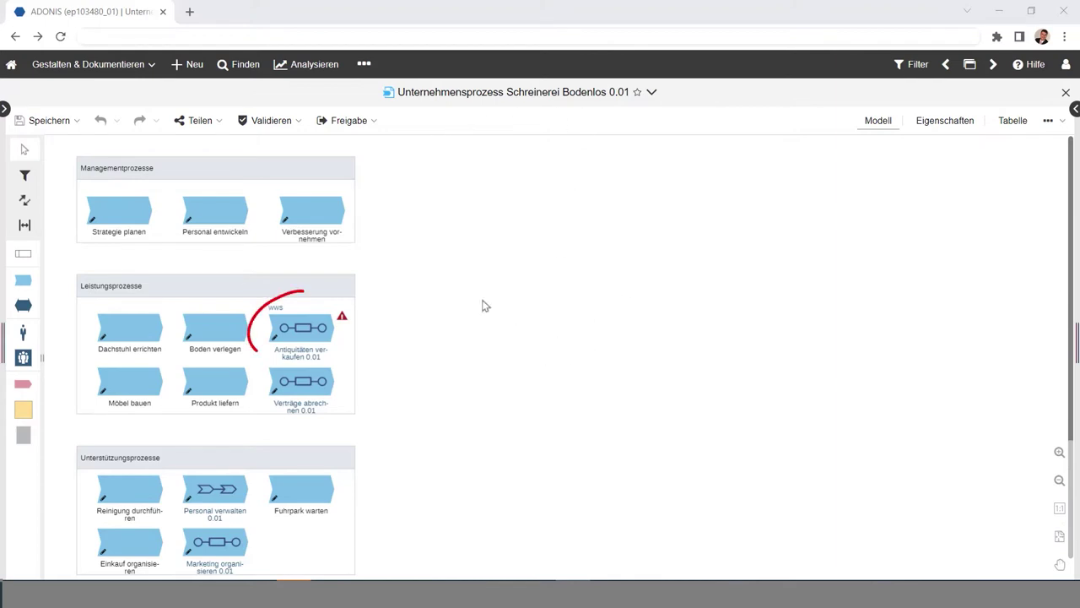
- Open the Antiquitäten verkaufen process diagram and bring up the Input/Output properties of its Kaufvertrag abschließen activity
click(301, 357)
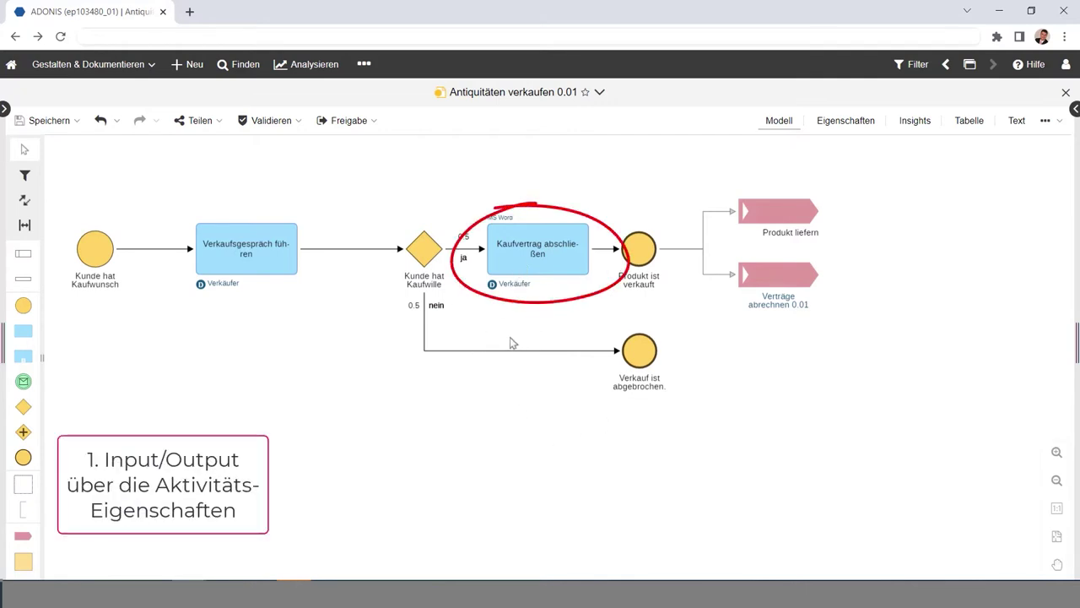
click(525, 248)
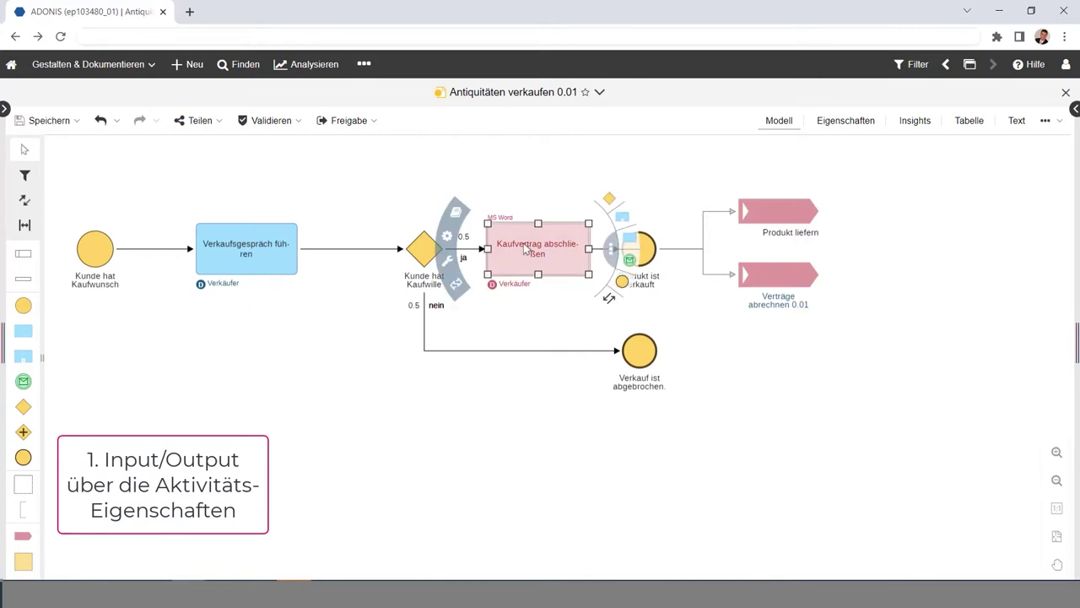
double_click(525, 248)
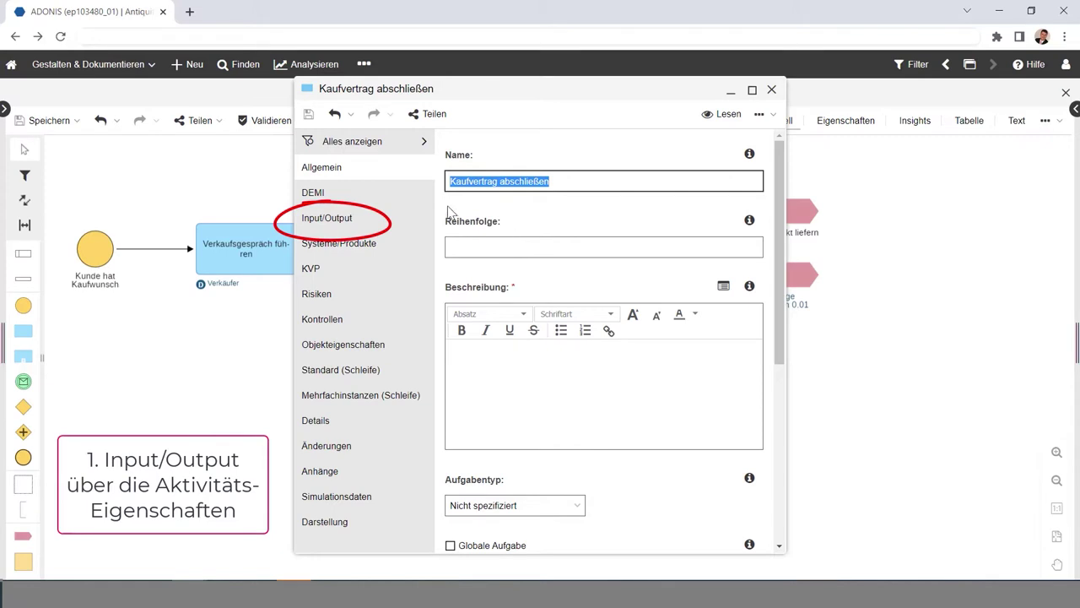
click(348, 228)
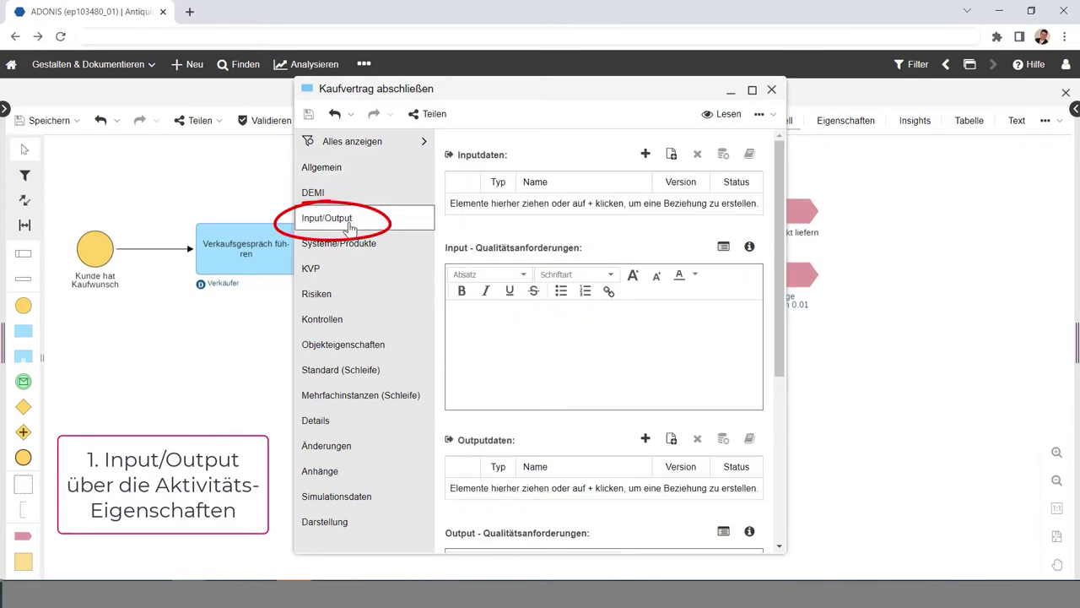
- Find WWS Eintrag in the repository and add it as input data of the Kaufvertrag abschließen activity
click(645, 156)
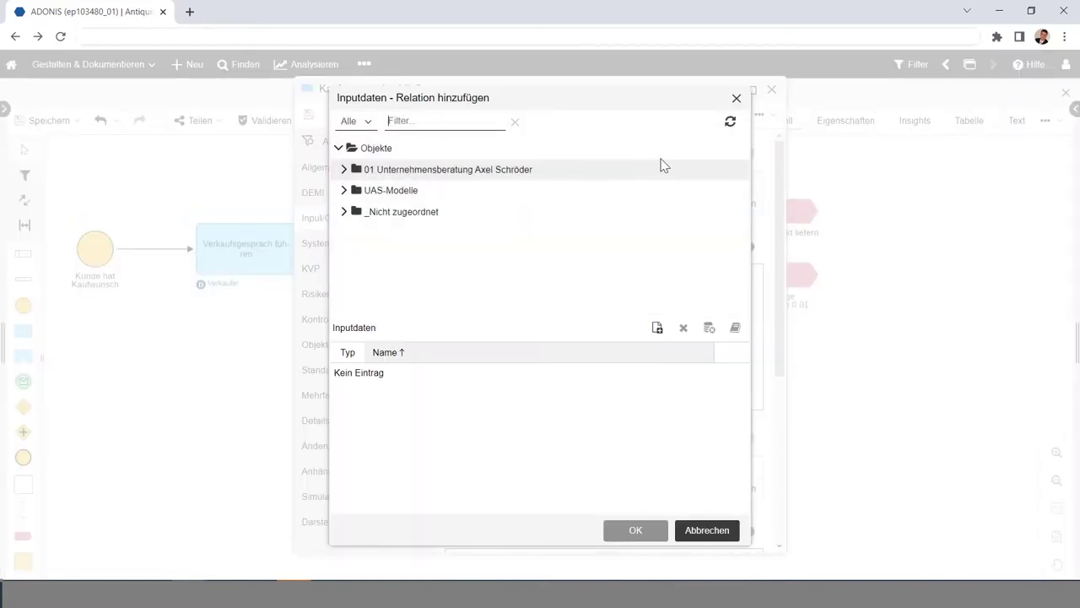
text(wws)
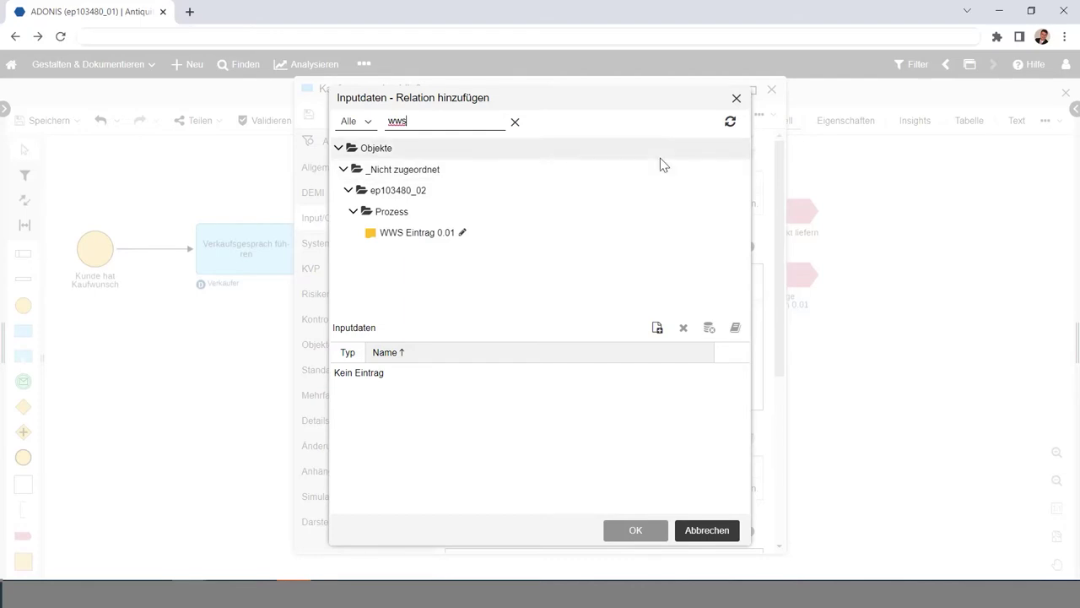
click(420, 234)
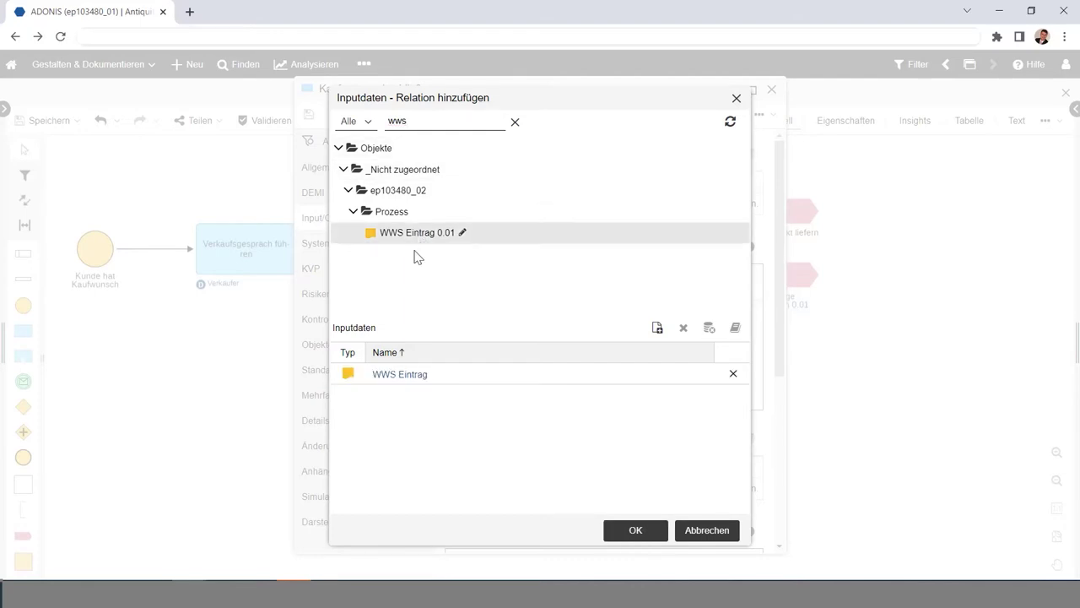
click(635, 531)
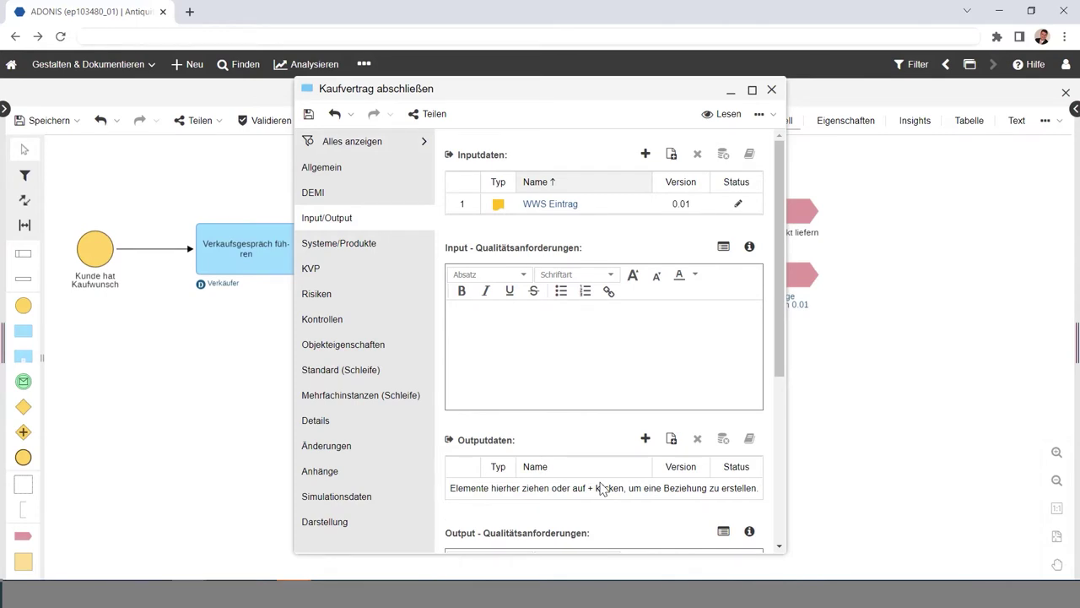
- Add Kaufvertrag from the repository as the activity's output data, then save and close its properties
click(646, 439)
text(kaufv)
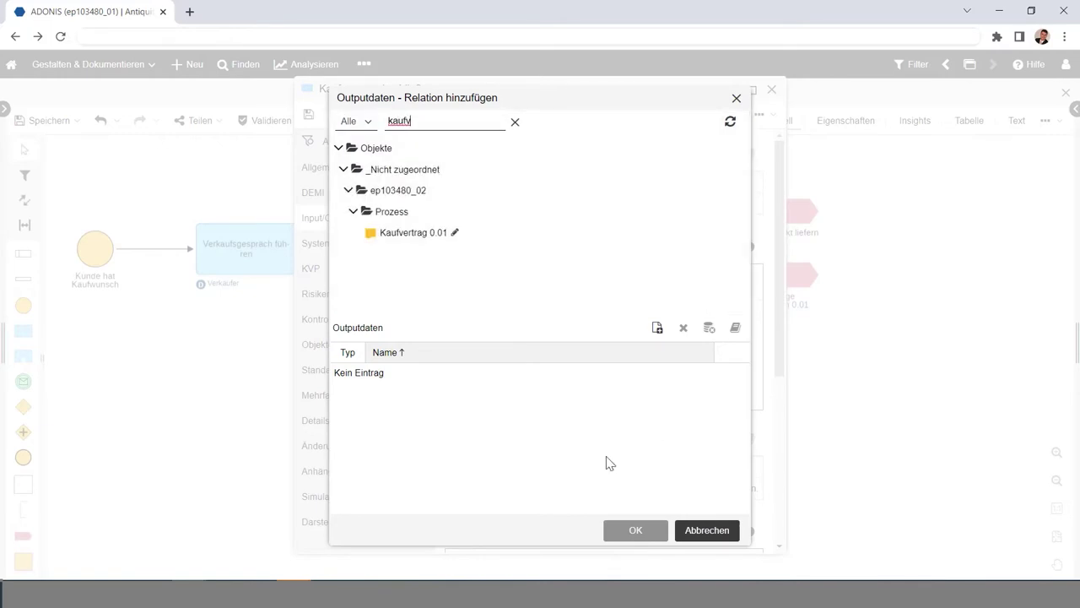
click(424, 239)
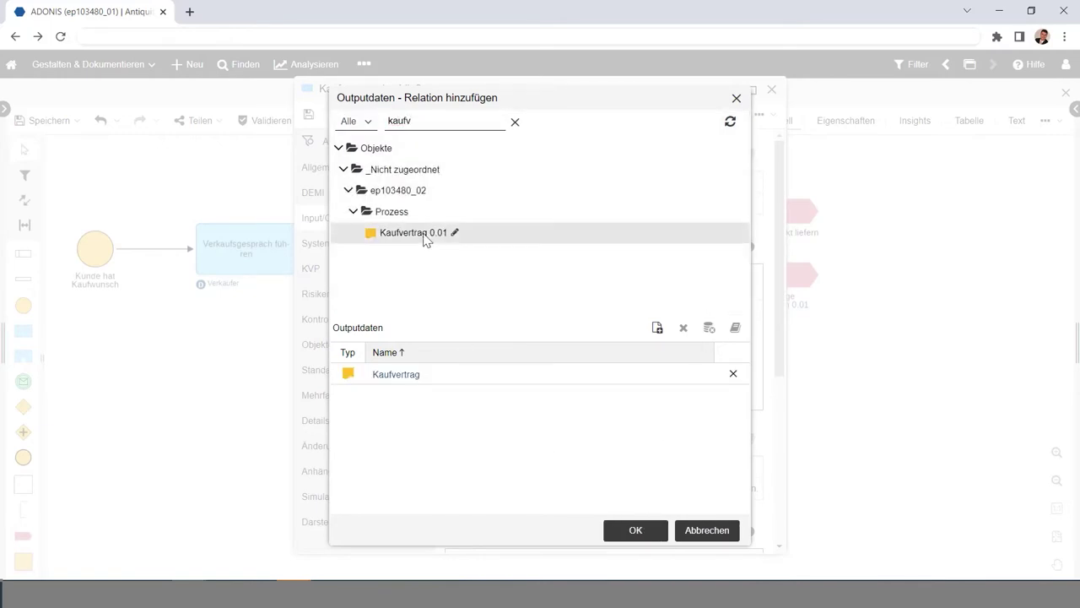
click(637, 530)
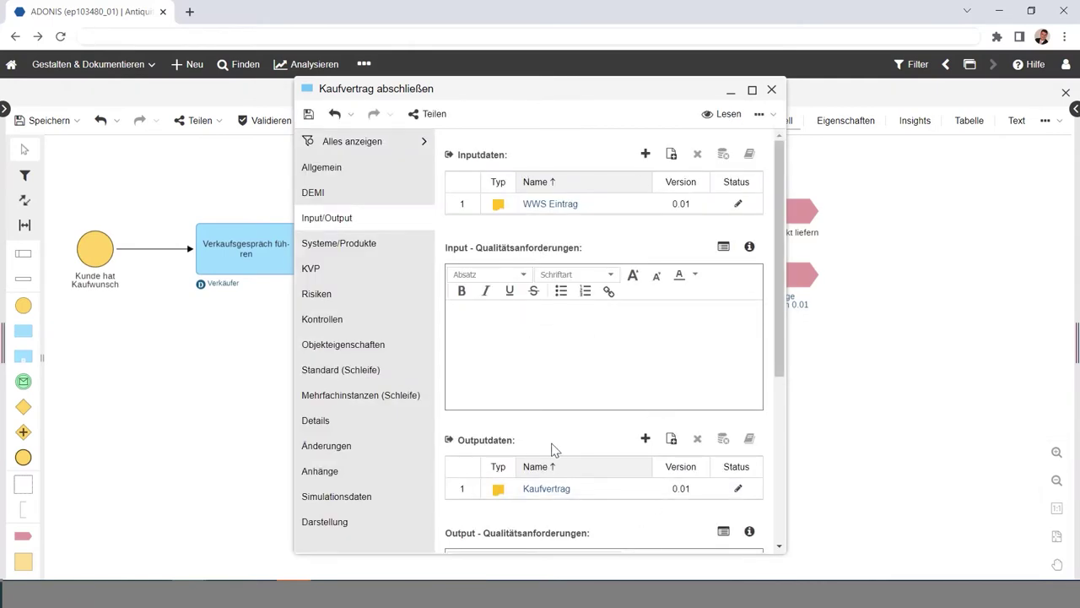
click(309, 113)
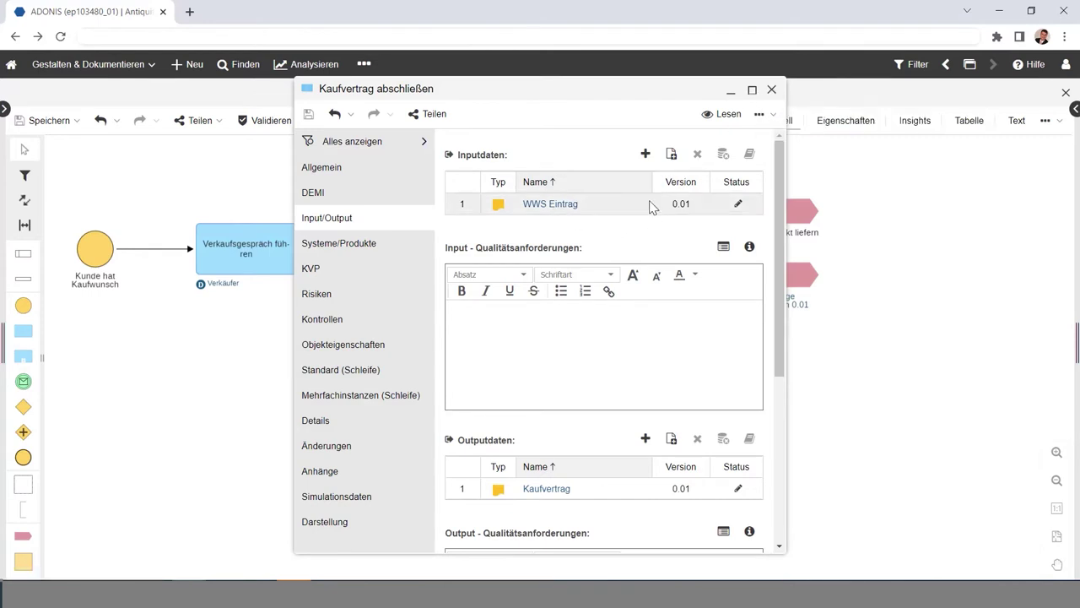
click(771, 91)
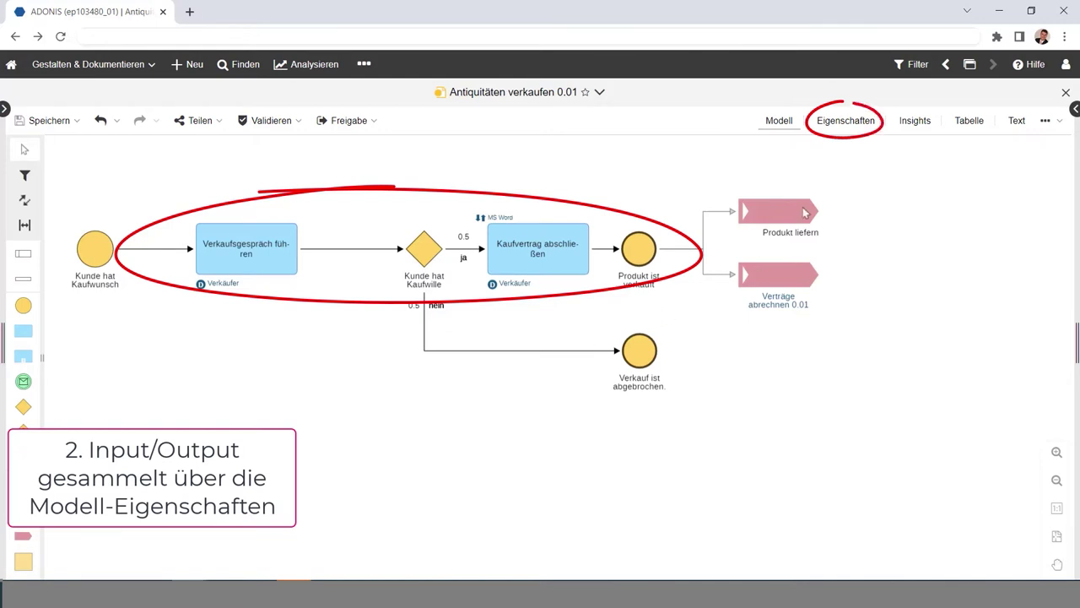
- Add WWS Eintrag as an input in the Input/Output properties of the whole Antiquitäten verkaufen model
click(854, 123)
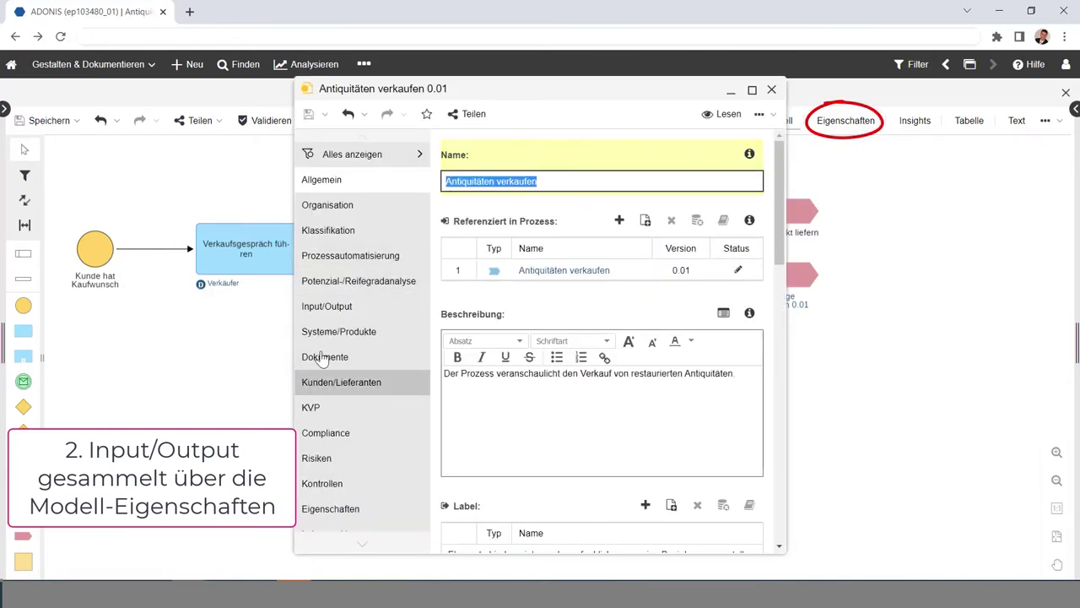
click(344, 309)
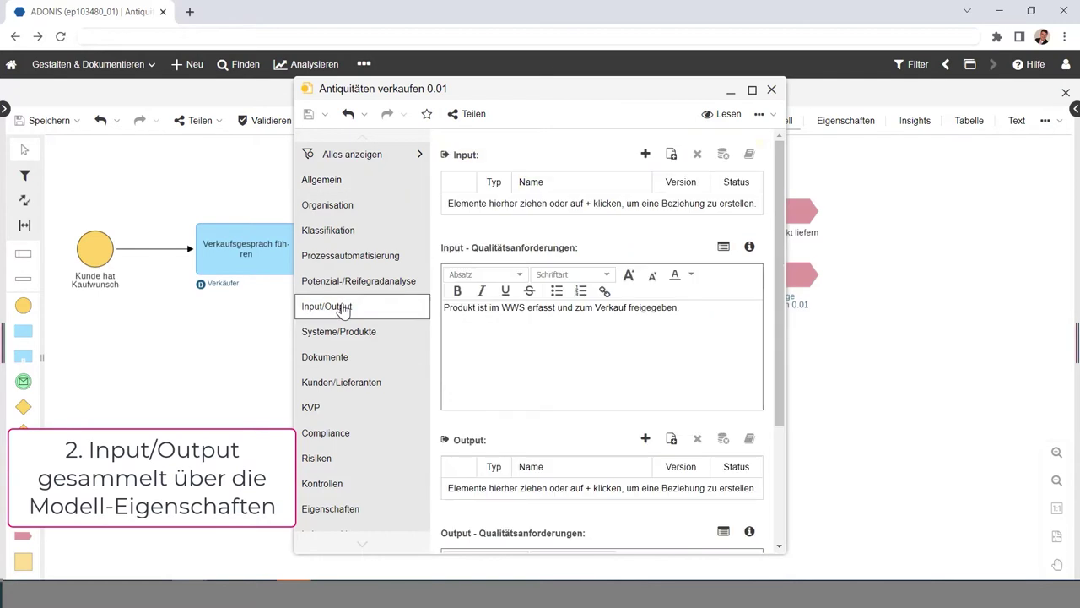
click(645, 156)
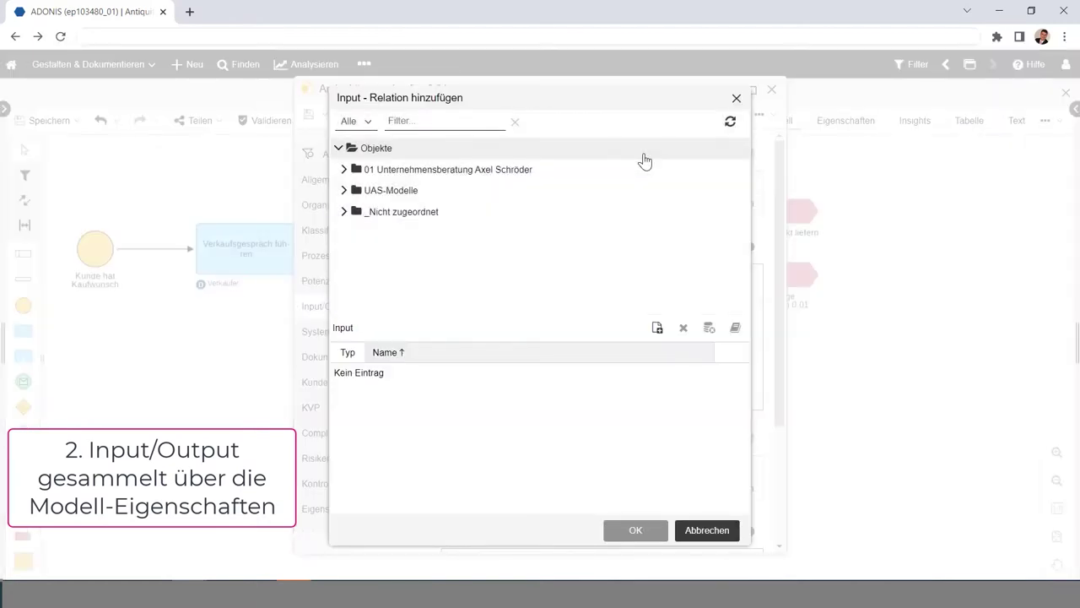
text(wws)
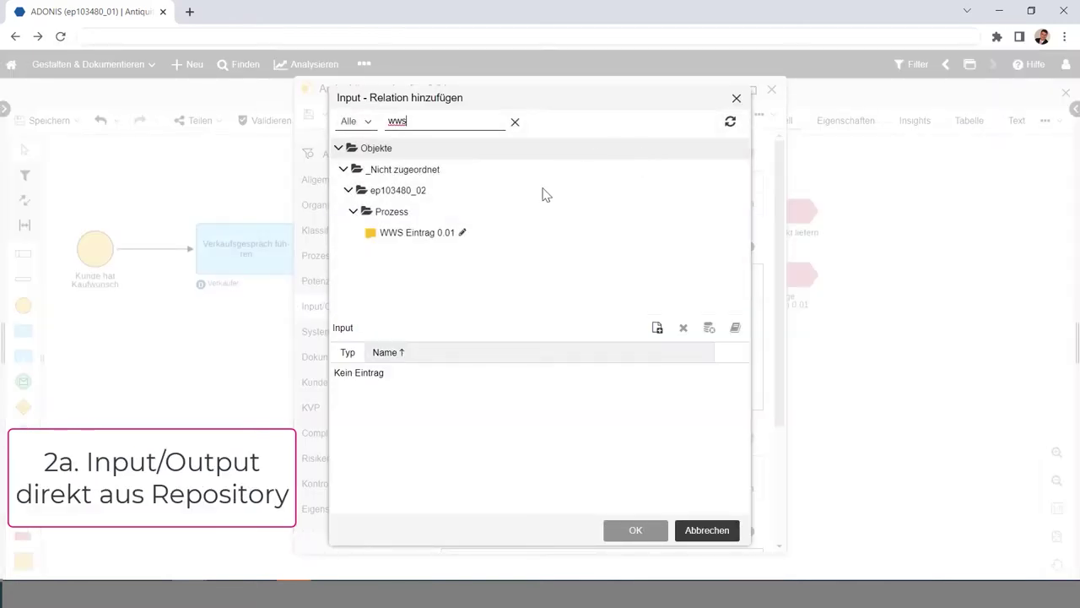
click(425, 236)
click(636, 534)
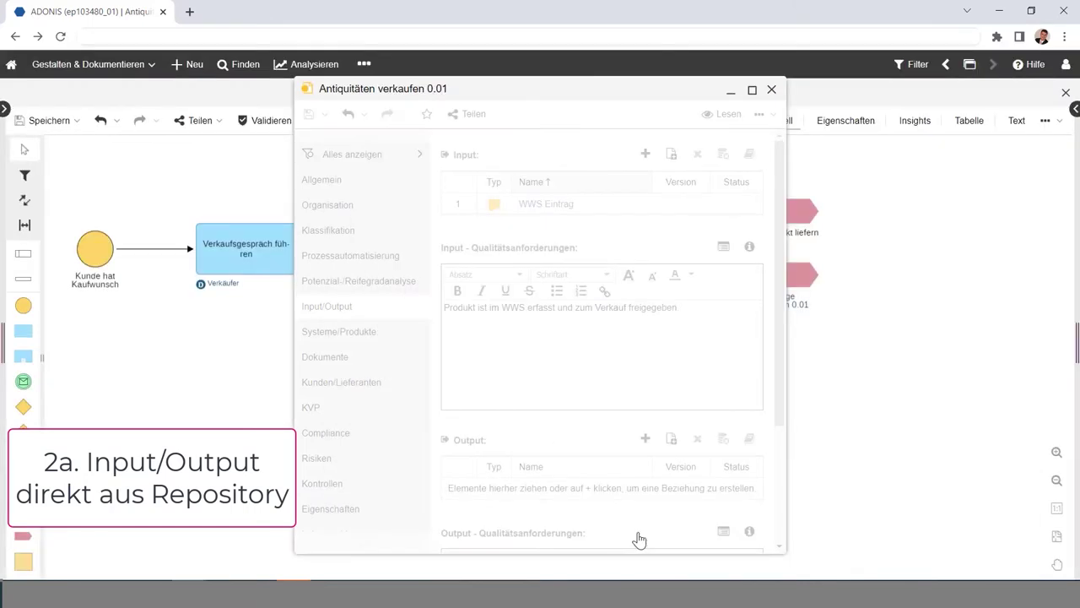
- Assign the selected repository objects, including Kaufvertrag, to the model's outputs directly from the object catalogue
click(4, 110)
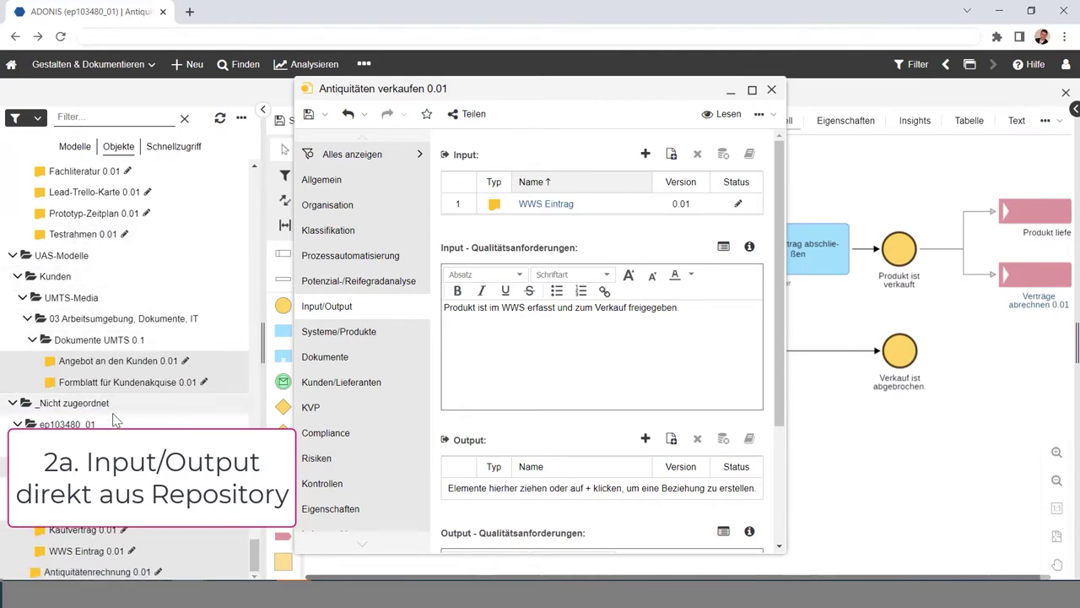
drag(143, 530, 628, 321)
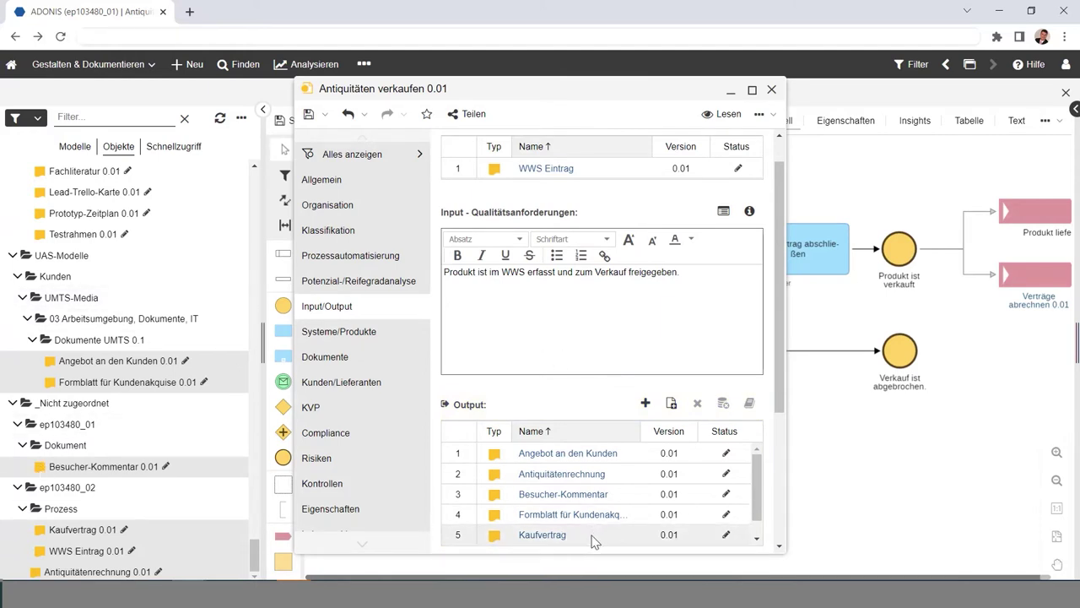
- Remove every model output except Kaufvertrag, save and close the model properties, and hide the object catalogue
click(632, 455)
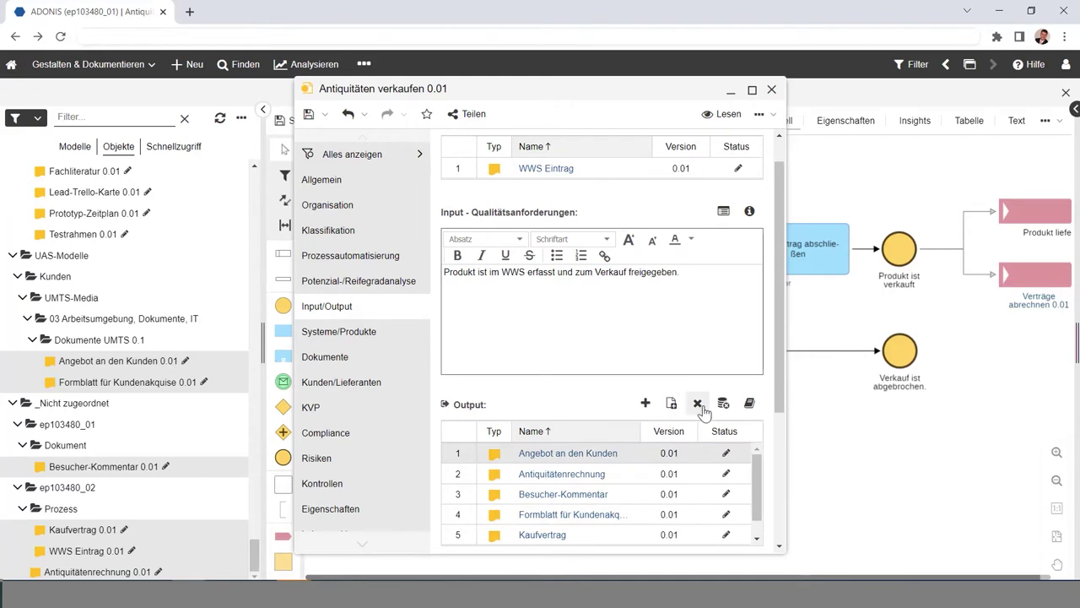
click(698, 405)
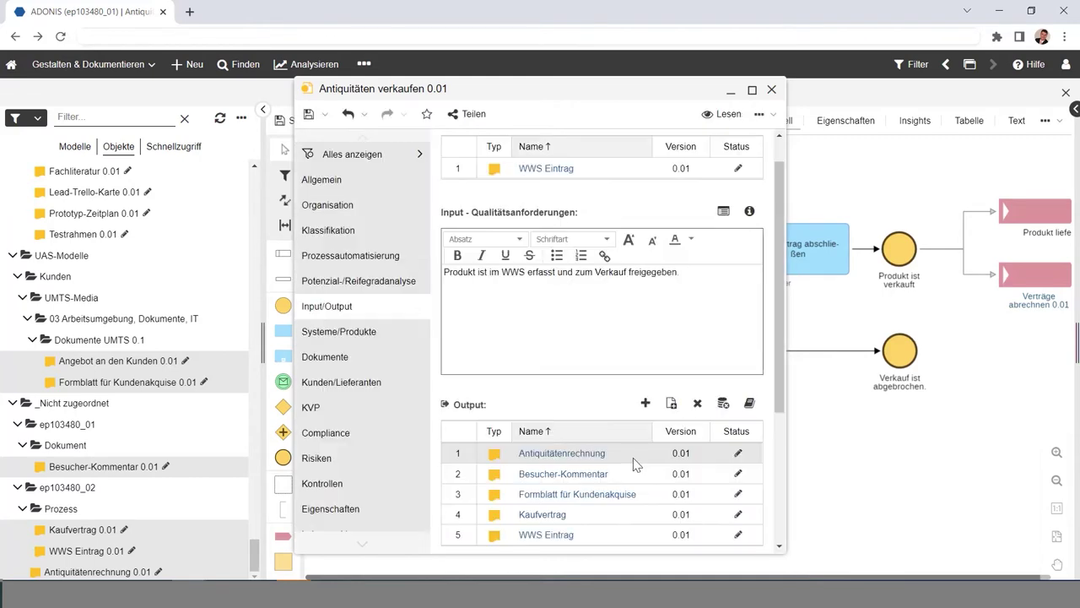
click(698, 405)
click(698, 406)
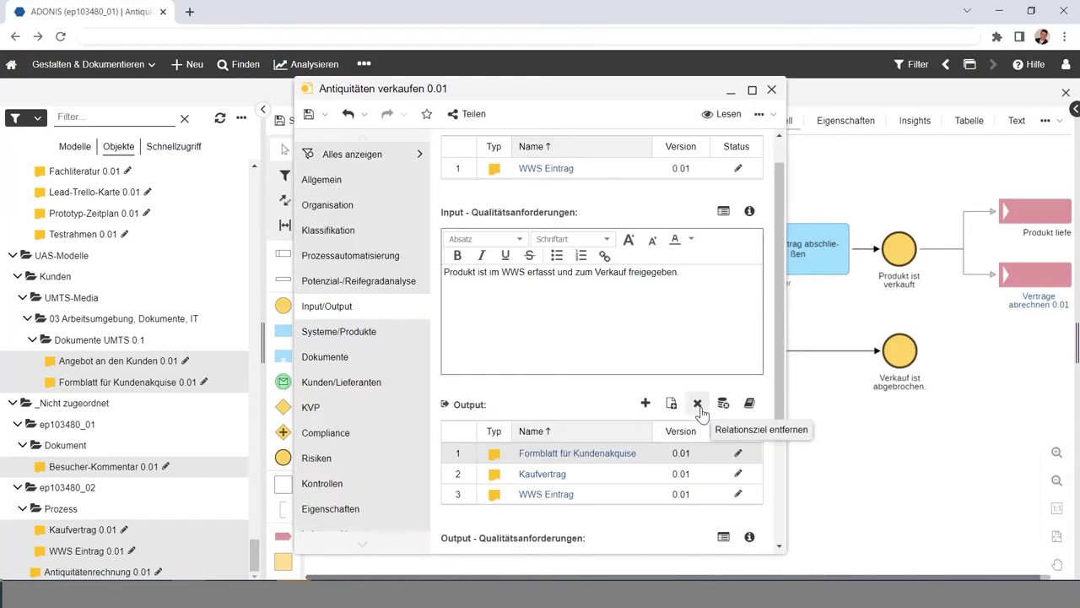
click(699, 408)
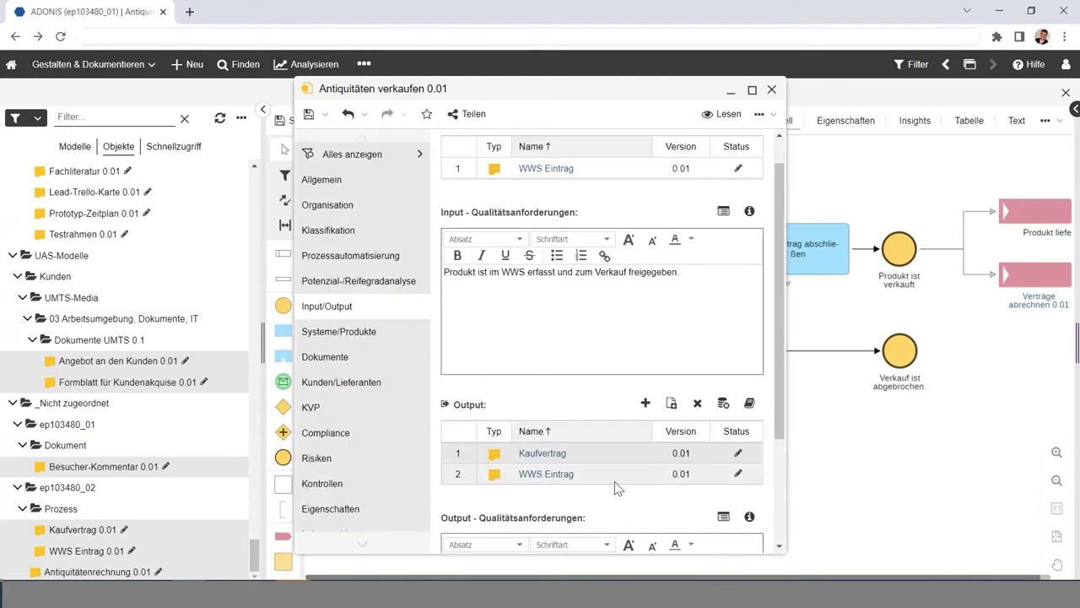
click(635, 473)
click(696, 406)
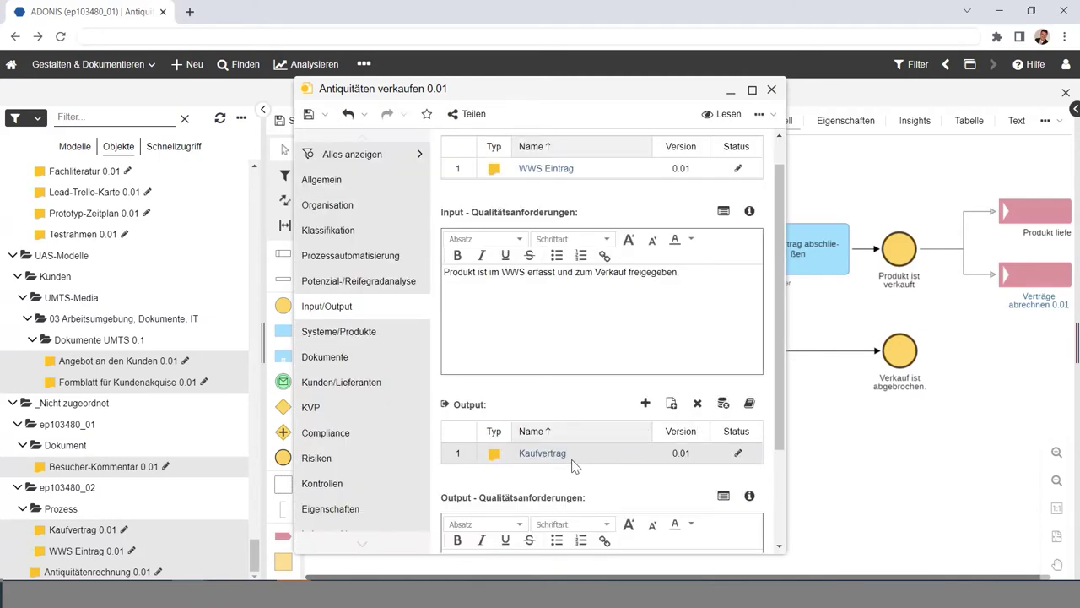
click(309, 114)
click(771, 91)
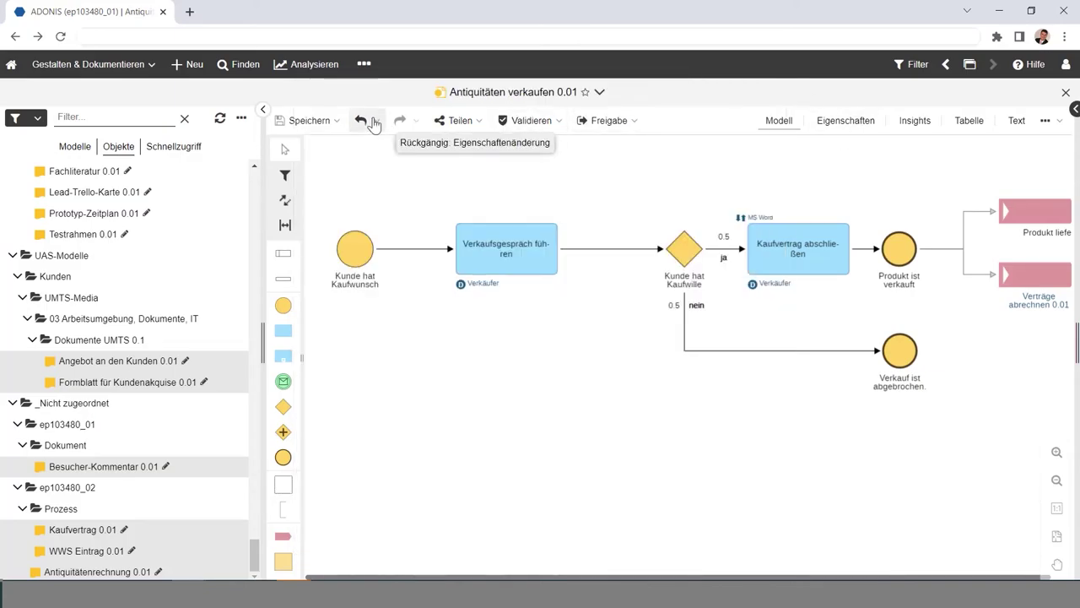
click(263, 113)
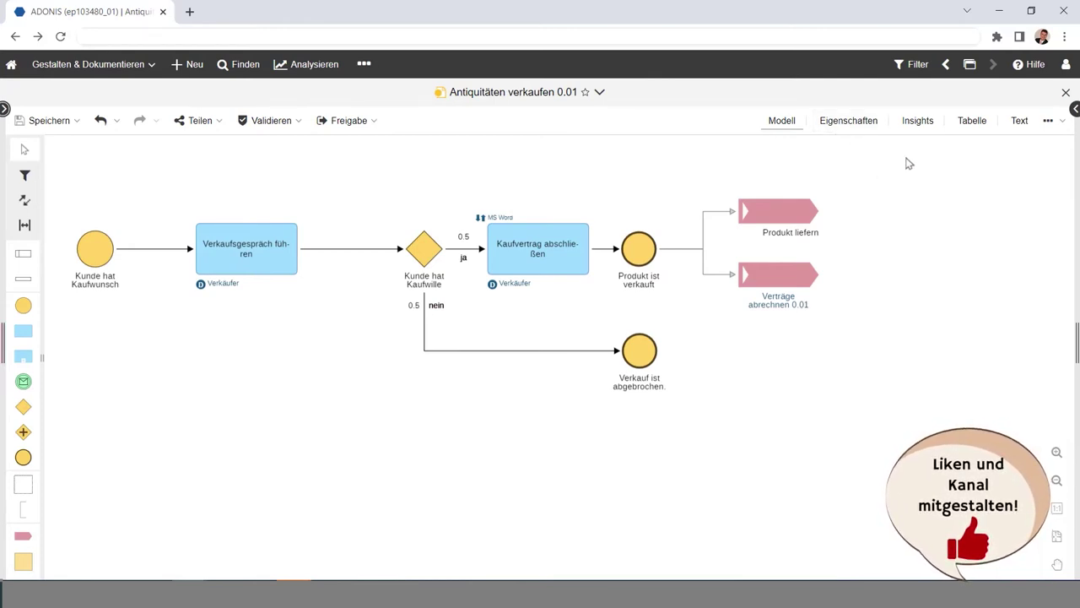
- Check the Input/Output properties of the Antiquitäten verkaufen process in the Unternehmensprozess Schreinerei Bodenlos map, then close them
click(969, 71)
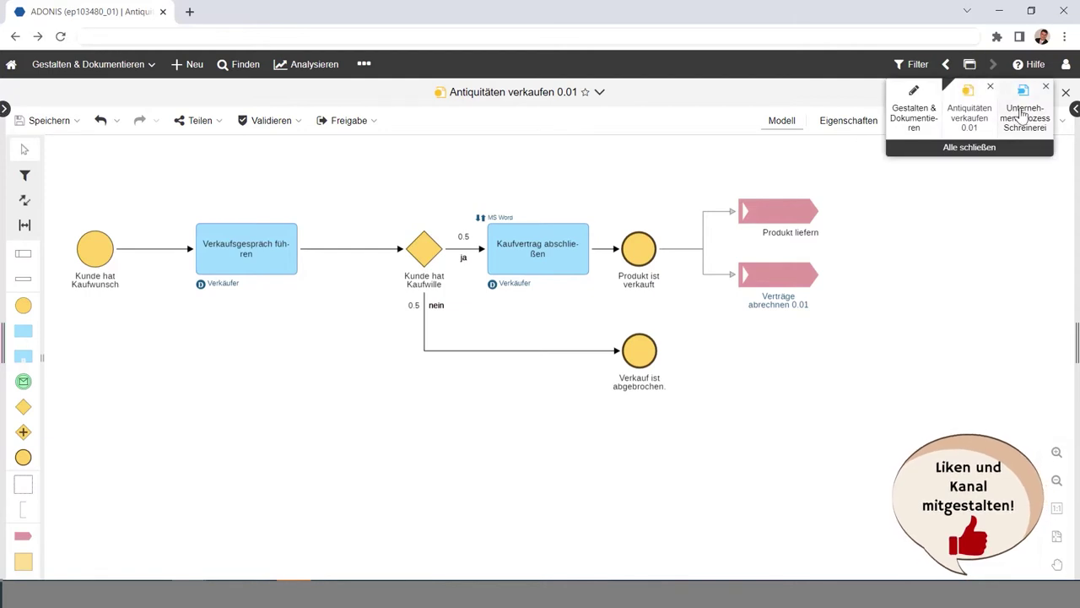
click(1024, 105)
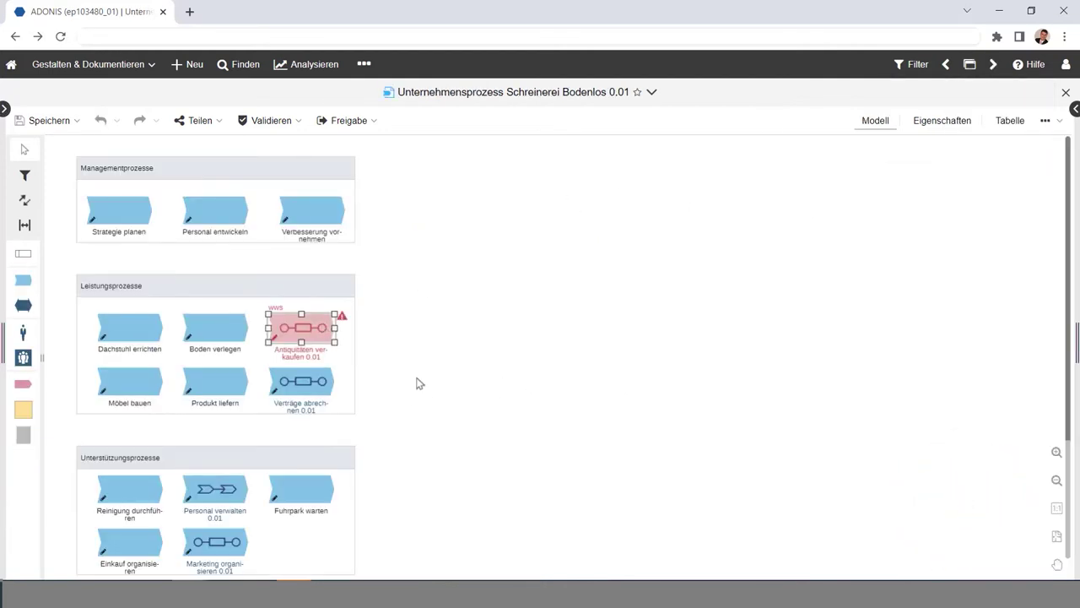
double_click(319, 337)
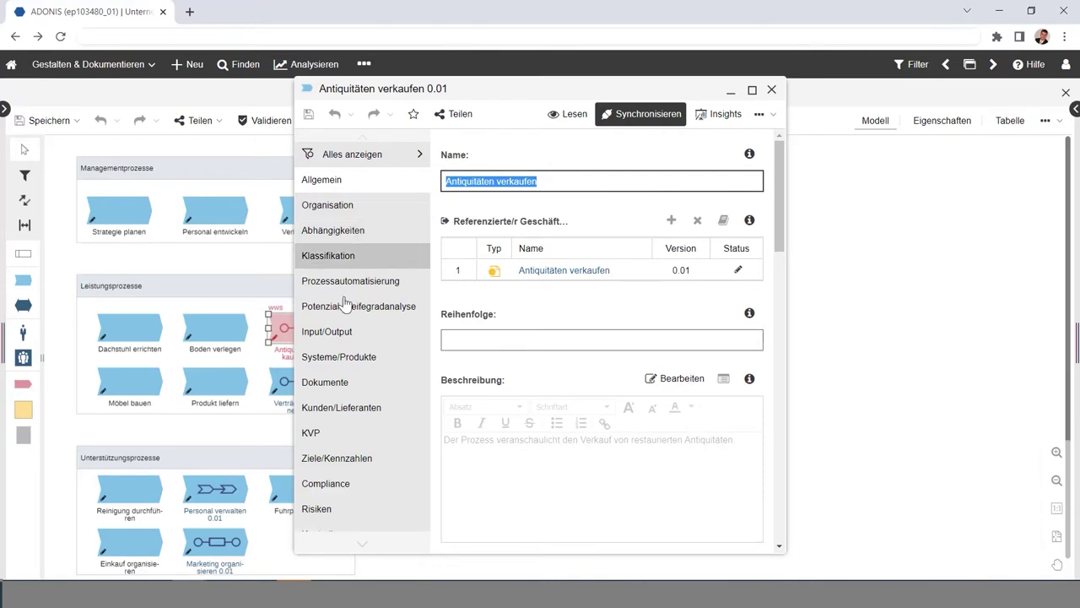
click(354, 333)
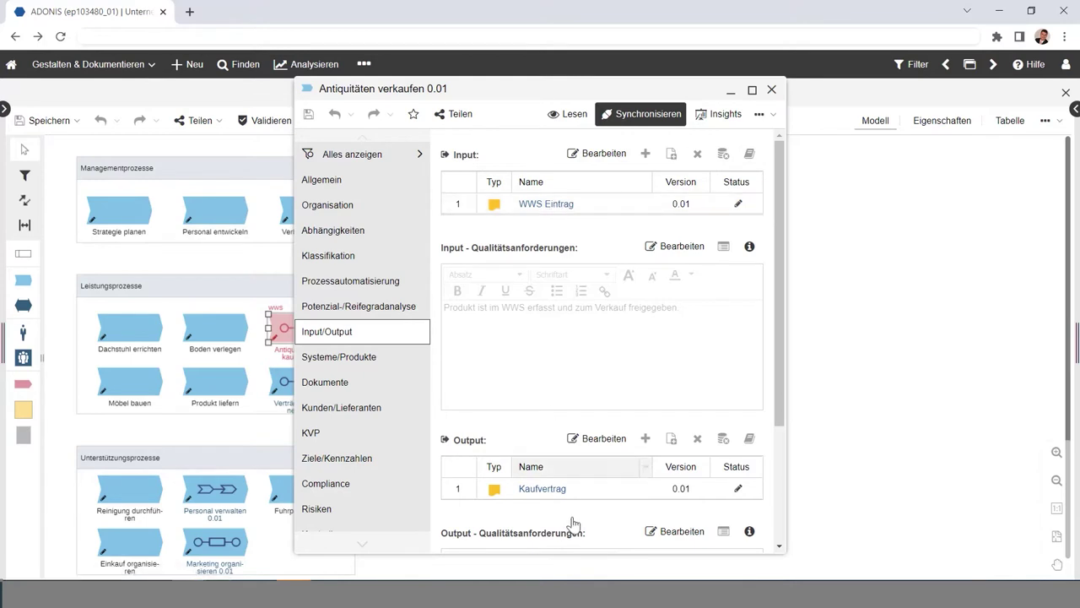
click(772, 89)
click(802, 270)
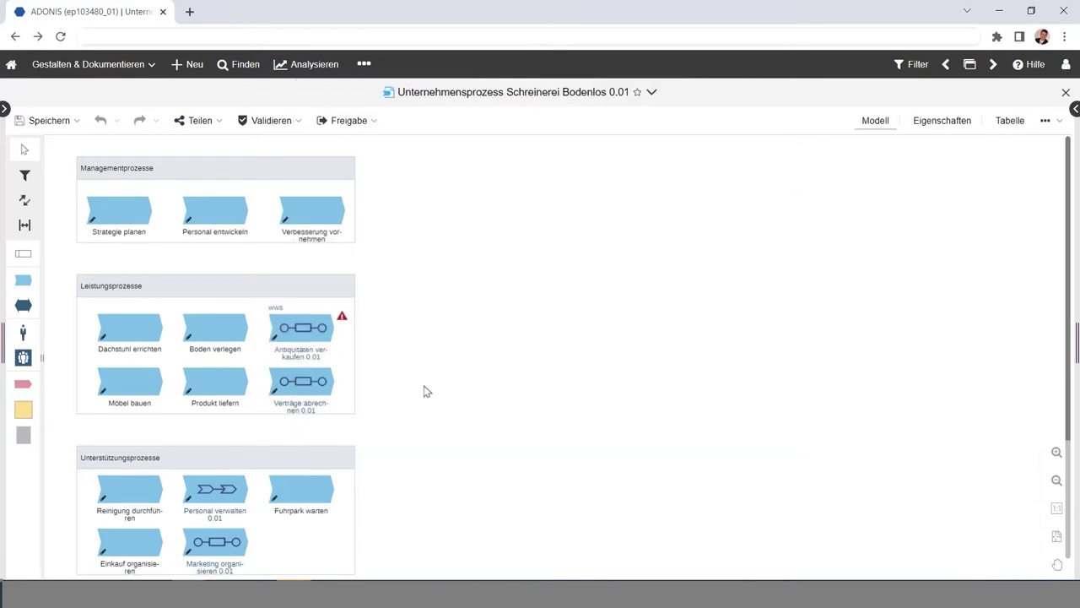
- Widen the Leistungsprozesse container to the right to make room beside the Antiquitäten verkaufen process
click(354, 353)
drag(354, 357, 612, 379)
click(715, 396)
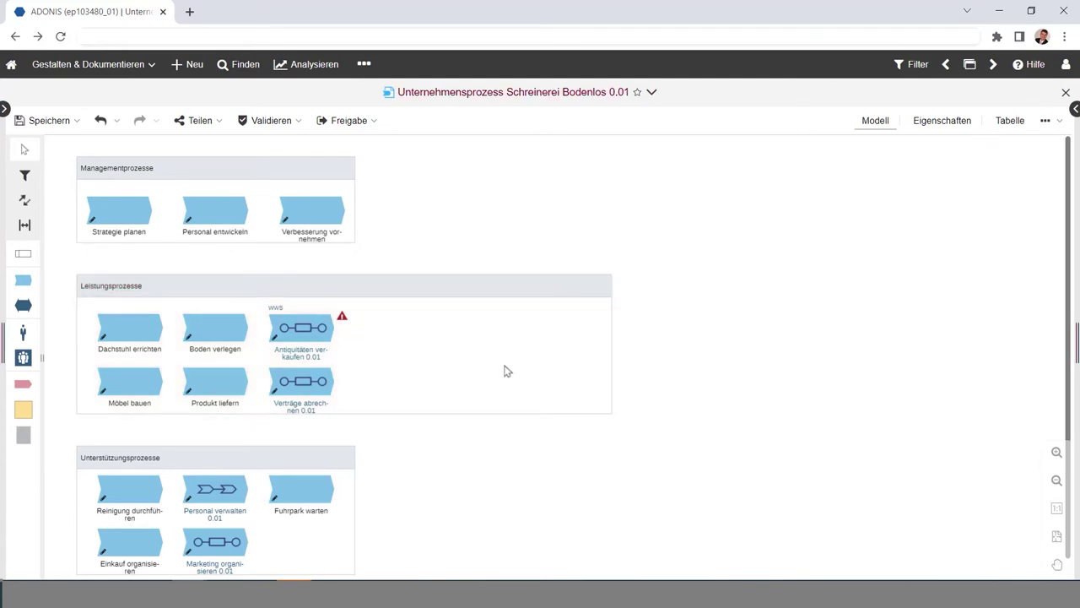
- Place a dark blue hexagonal object named Kaufvertrag beside Antiquitäten verkaufen inside the Leistungsprozesse container
mouse_move(23, 304)
mouse_down()
mouse_move(171, 364)
mouse_move(415, 329)
mouse_up()
text(K)
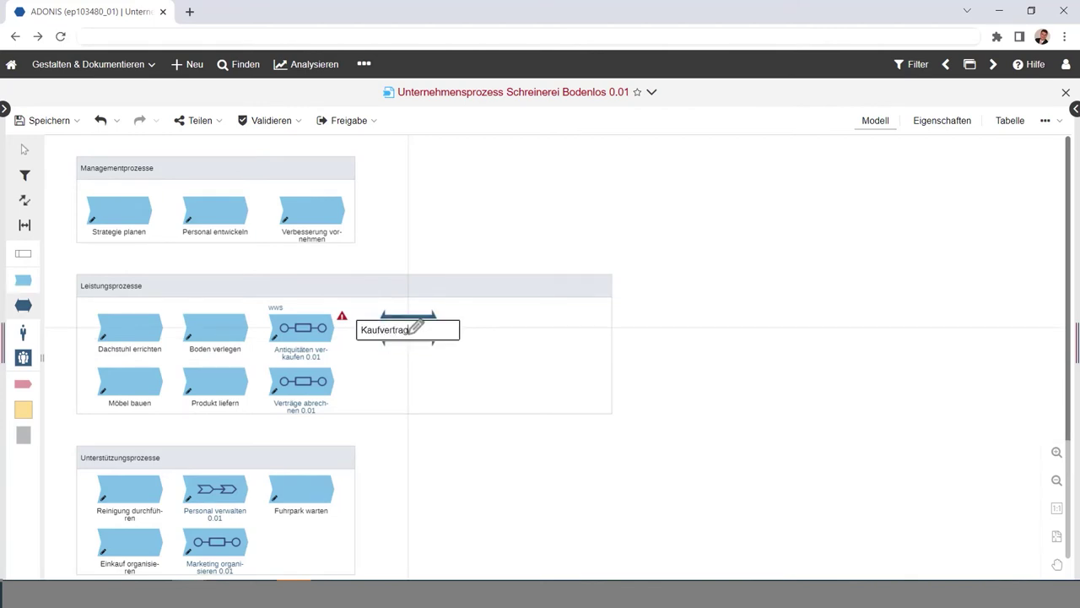
text(aufvertrag)
key(Return)
key(Escape)
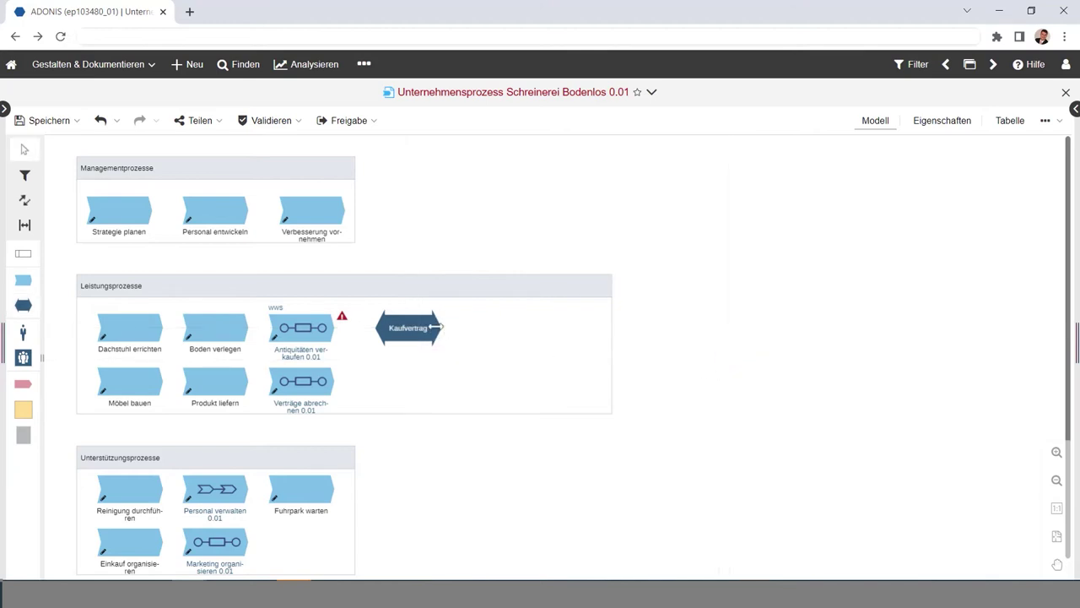
- Reference the existing Kaufvertrag 0.01 element in the Kaufvertrag object's properties, then save and close them
double_click(418, 327)
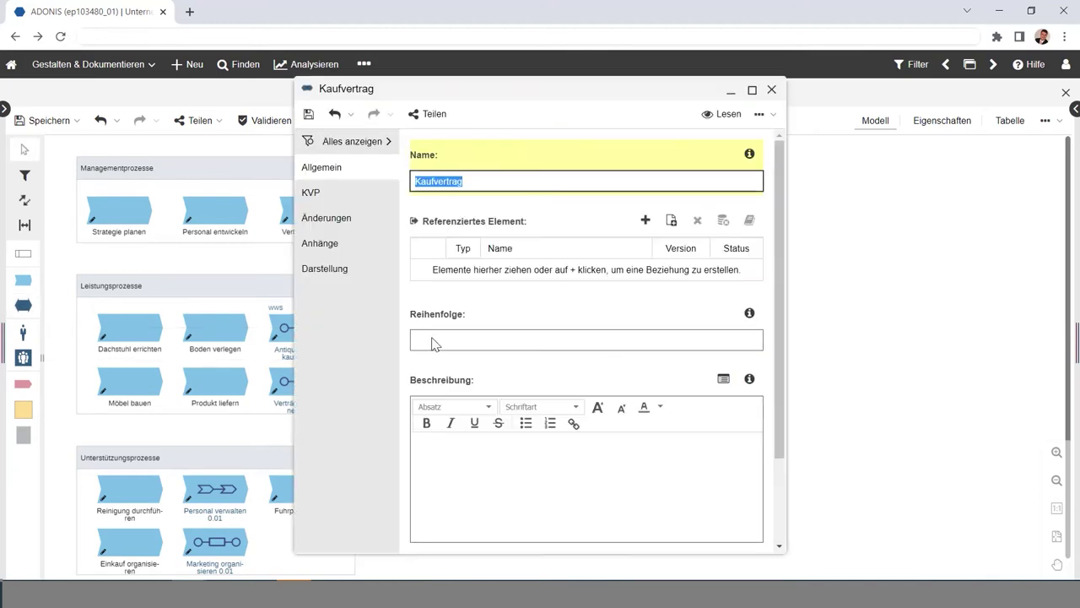
click(645, 220)
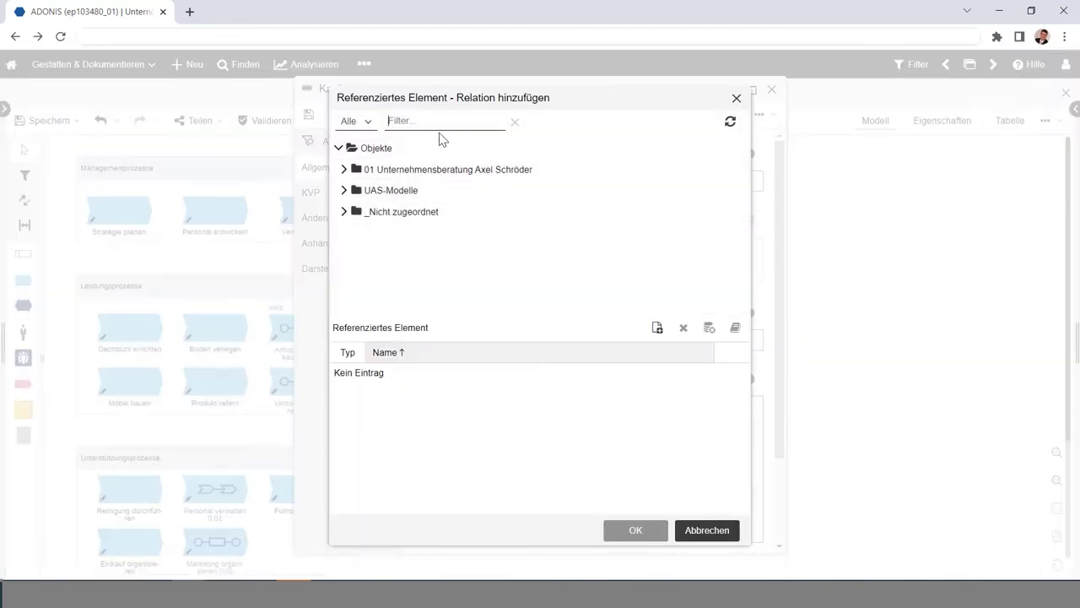
text(kaufv)
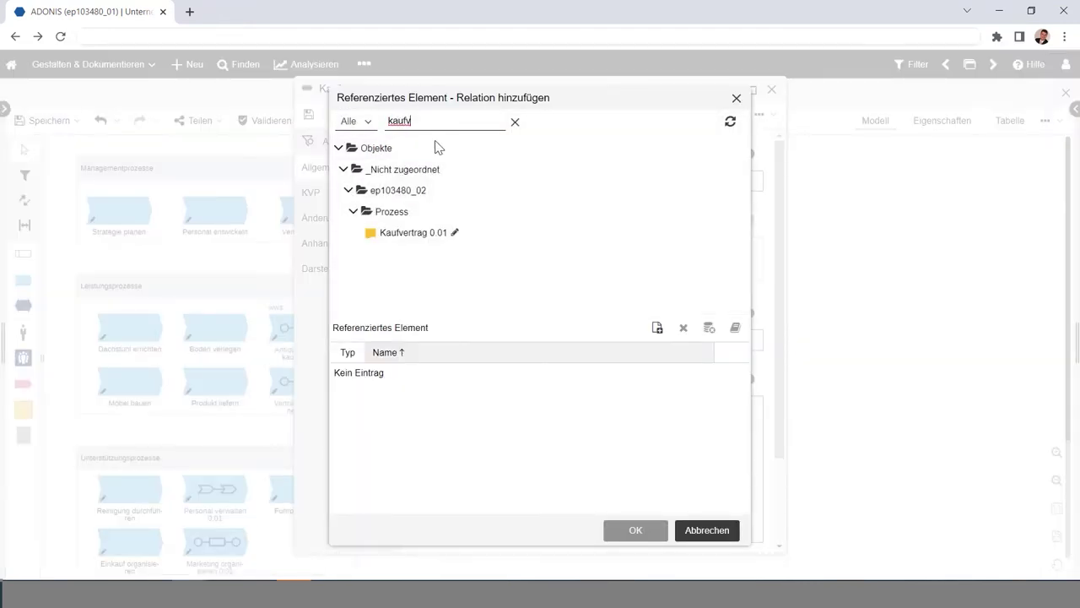
click(421, 240)
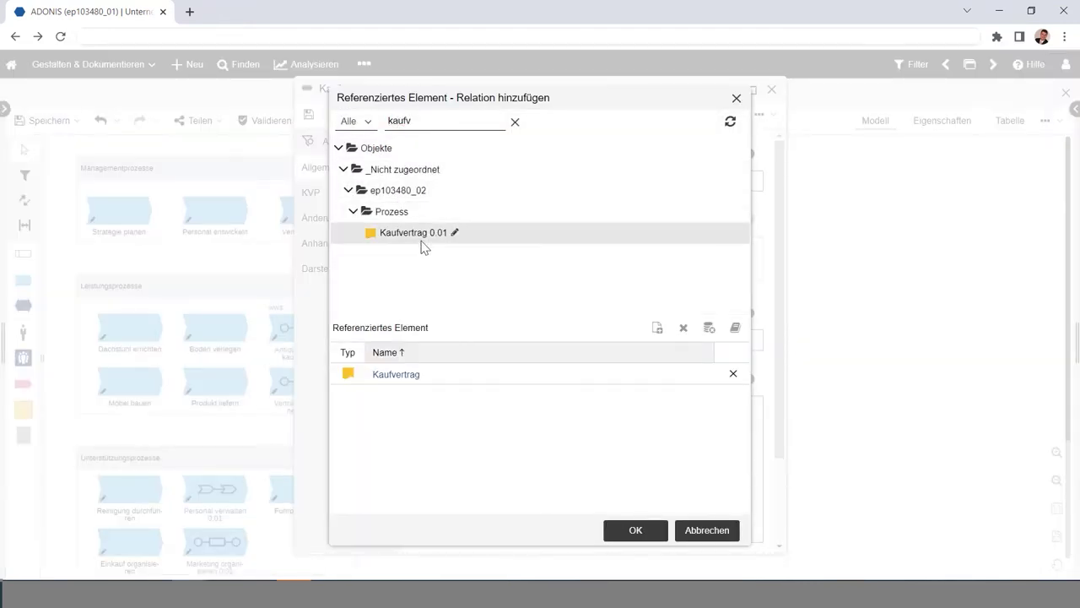
click(631, 532)
click(309, 116)
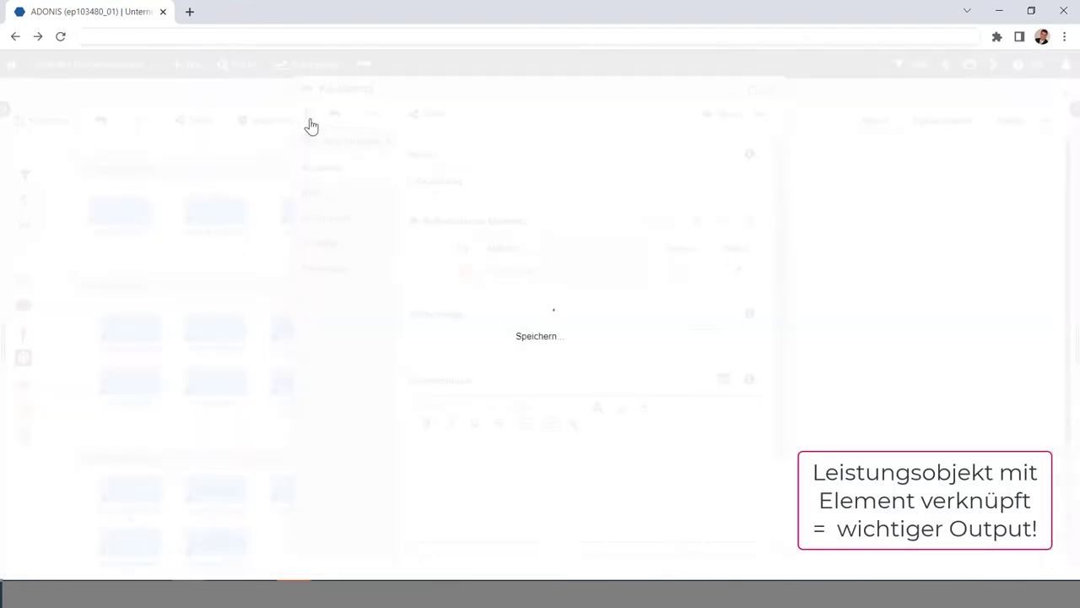
click(772, 90)
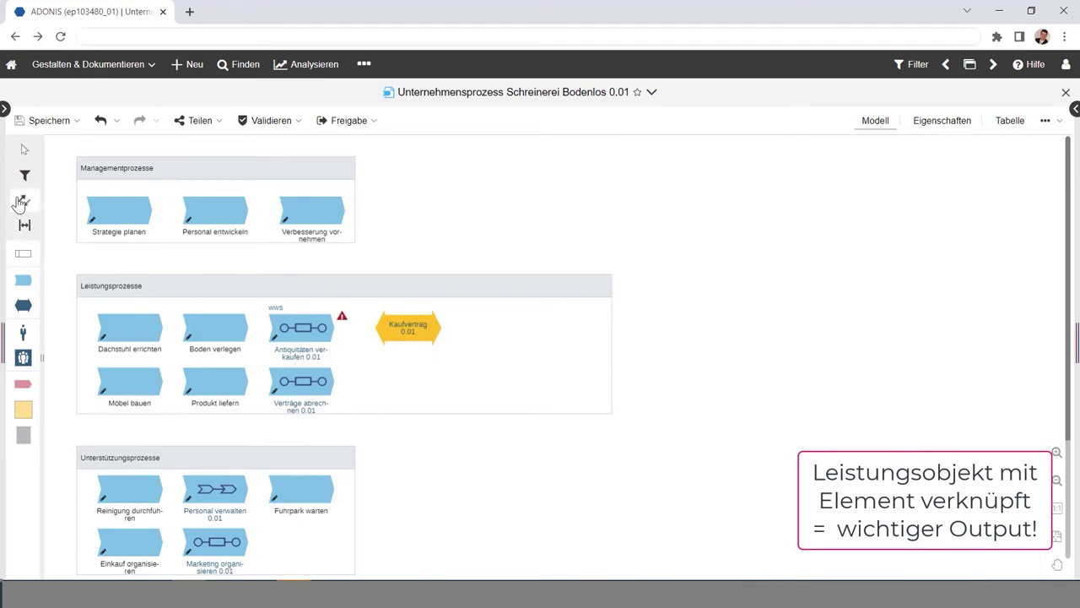
- Draw a connector from the Antiquitäten verkaufen process to the Kaufvertrag object
click(20, 205)
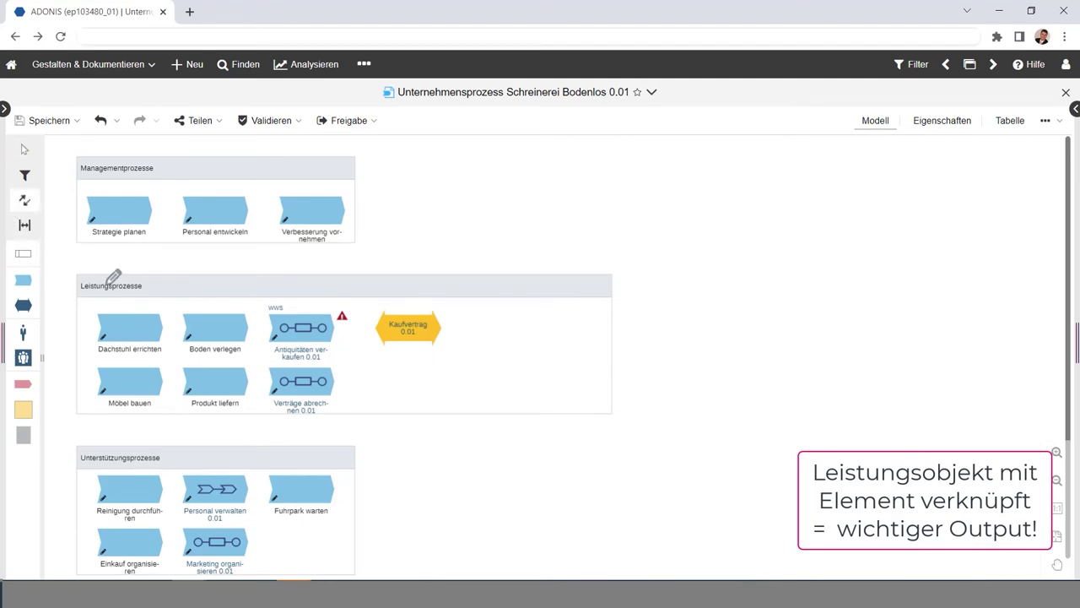
click(393, 326)
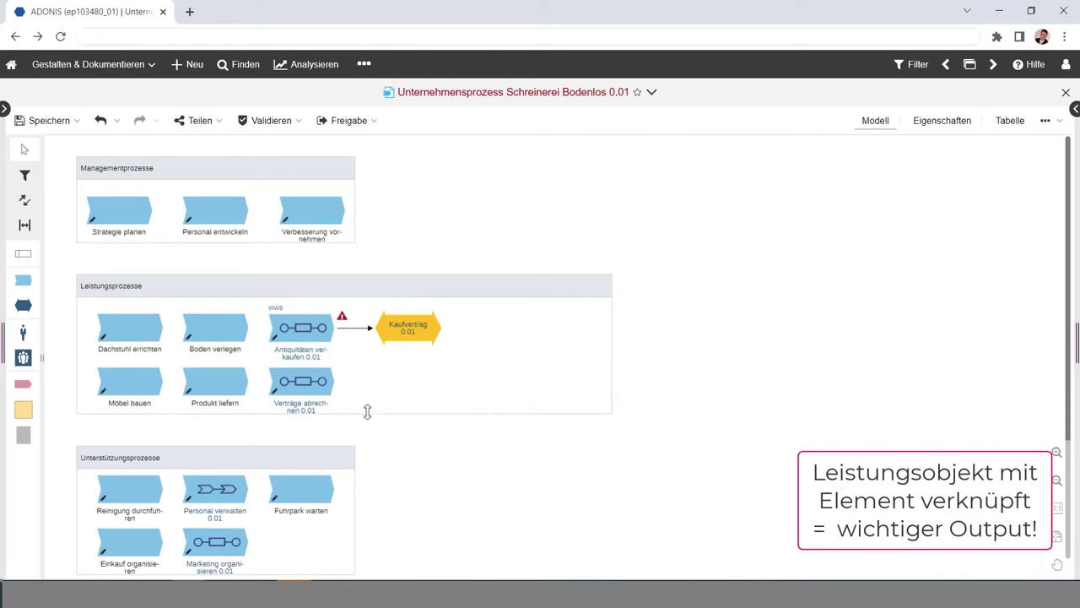
- Move Verträge abrechnen to the right of Kaufvertrag, level with it, and draw a connector from Kaufvertrag to that process
drag(317, 384, 542, 331)
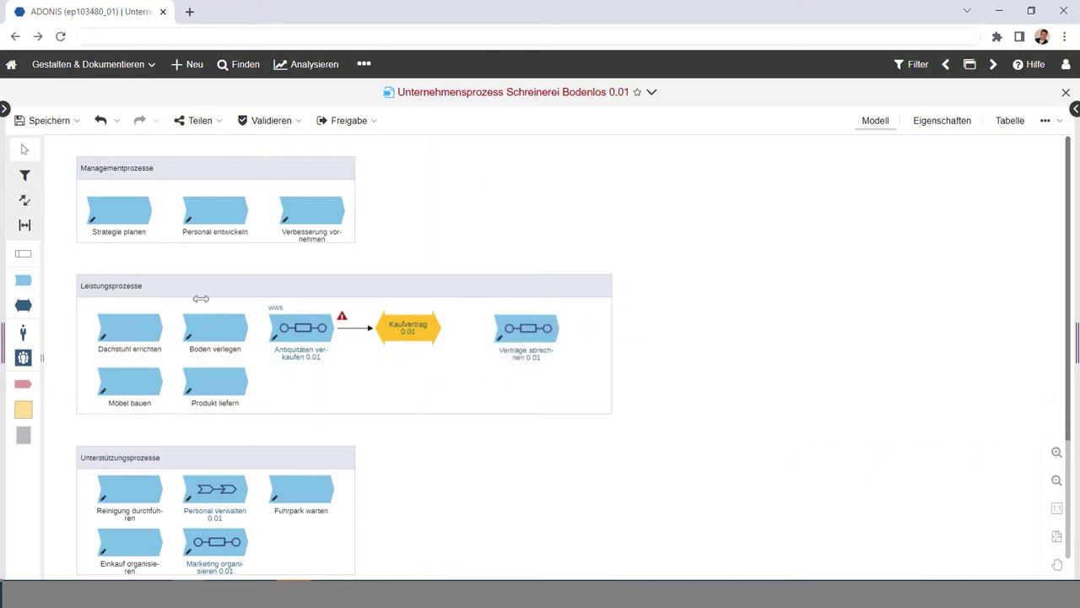
click(24, 200)
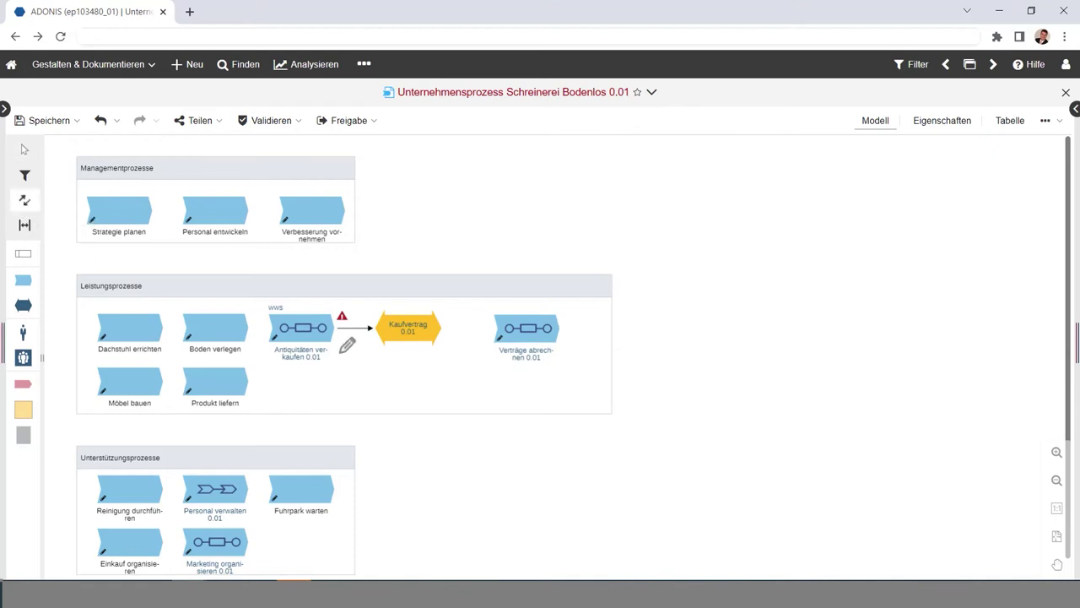
click(409, 326)
click(533, 326)
key(Escape)
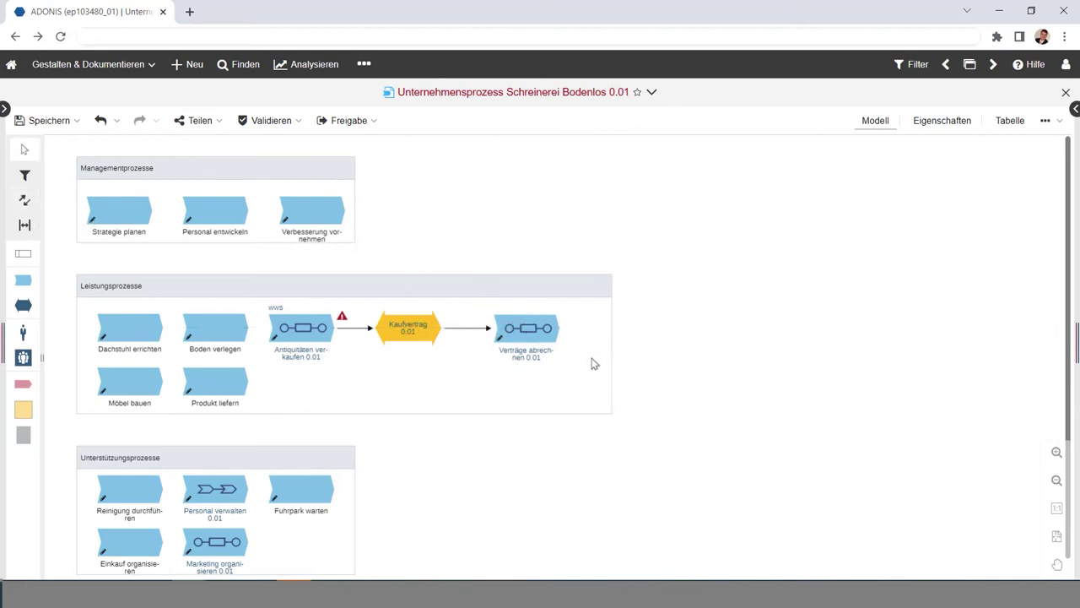
- Go to the Verträge abrechnen process model and add Kaufvertrag 0.01 as an input in its model properties
click(534, 358)
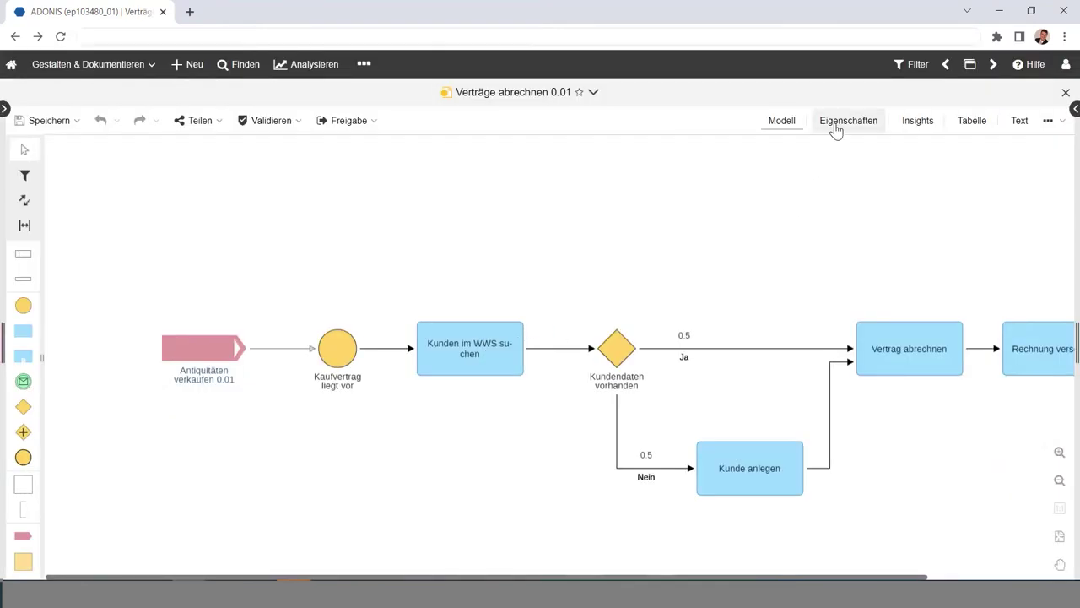
click(835, 126)
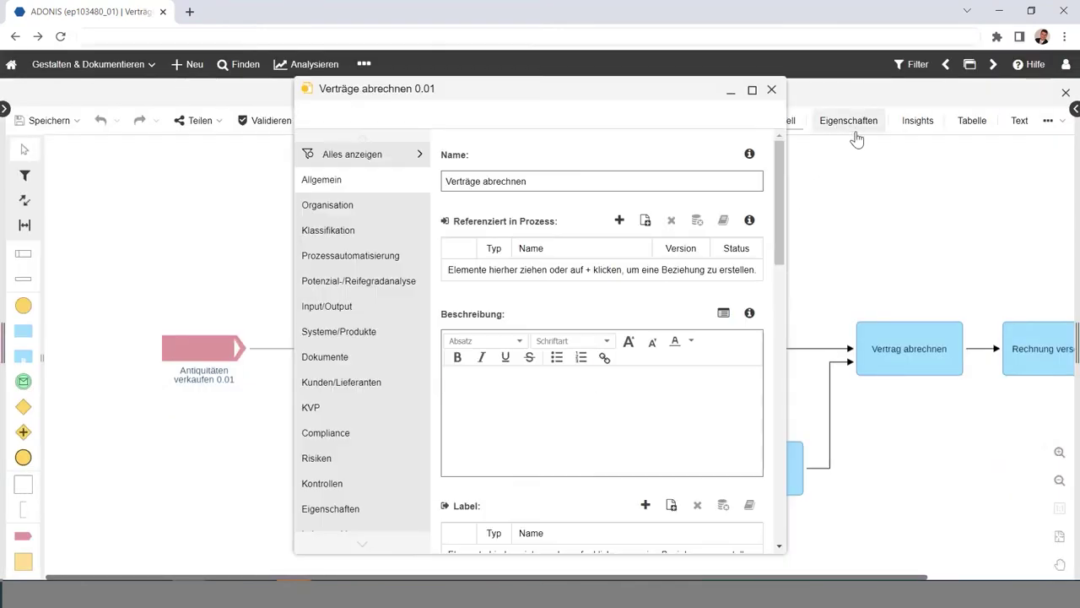
click(343, 309)
click(645, 155)
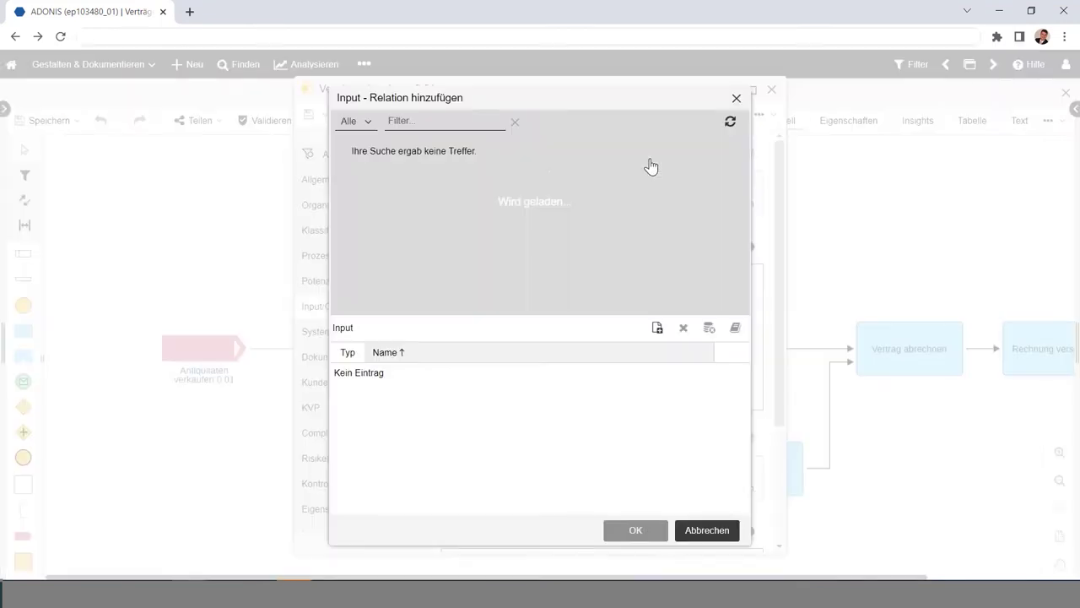
text(auf)
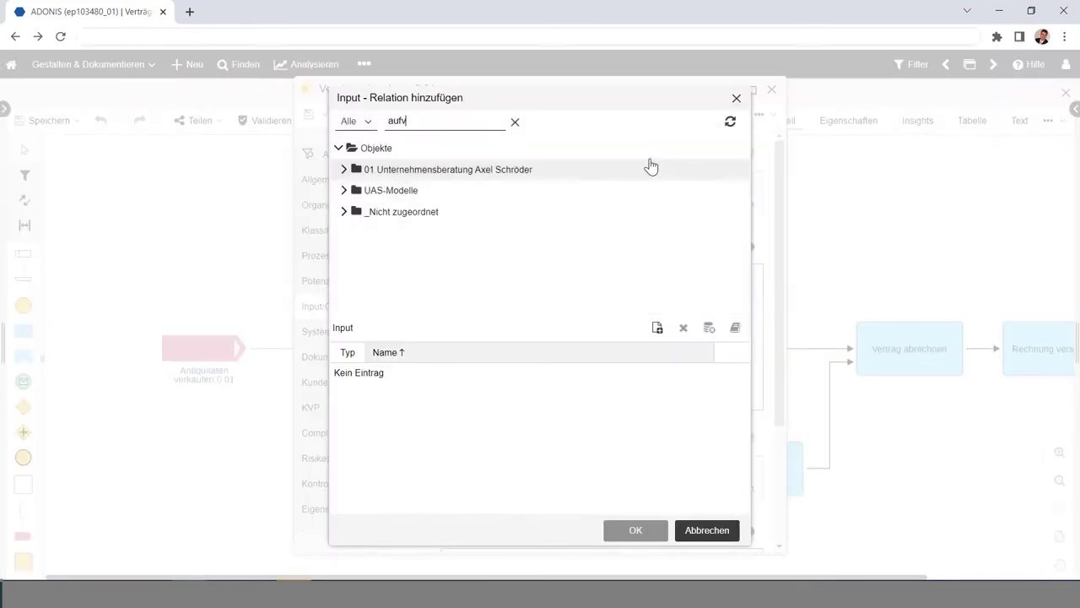
text(v)
key(BackSpace)
key(BackSpace)
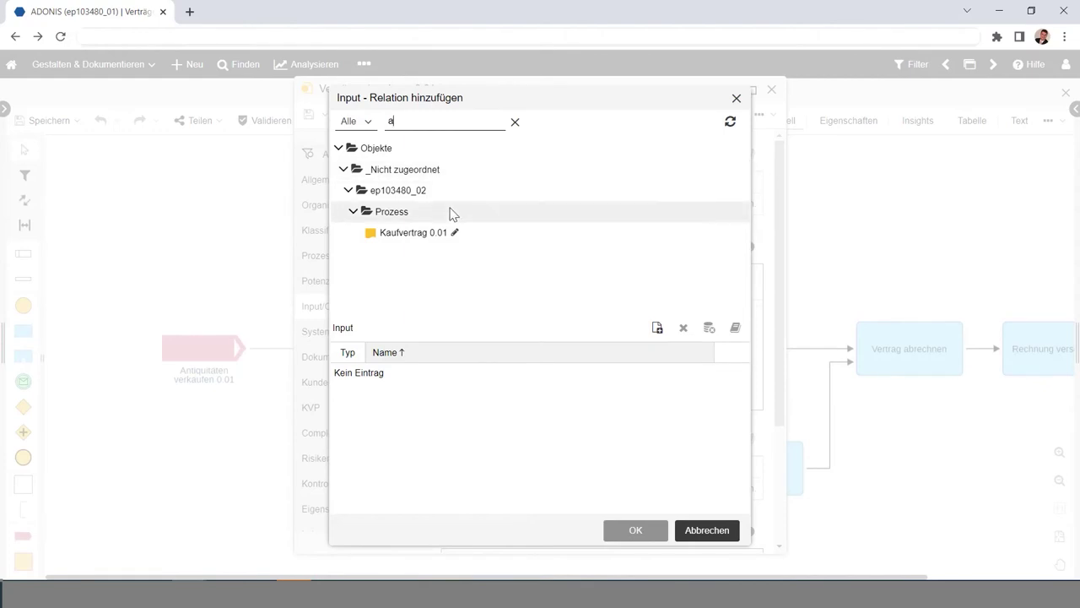
double_click(416, 236)
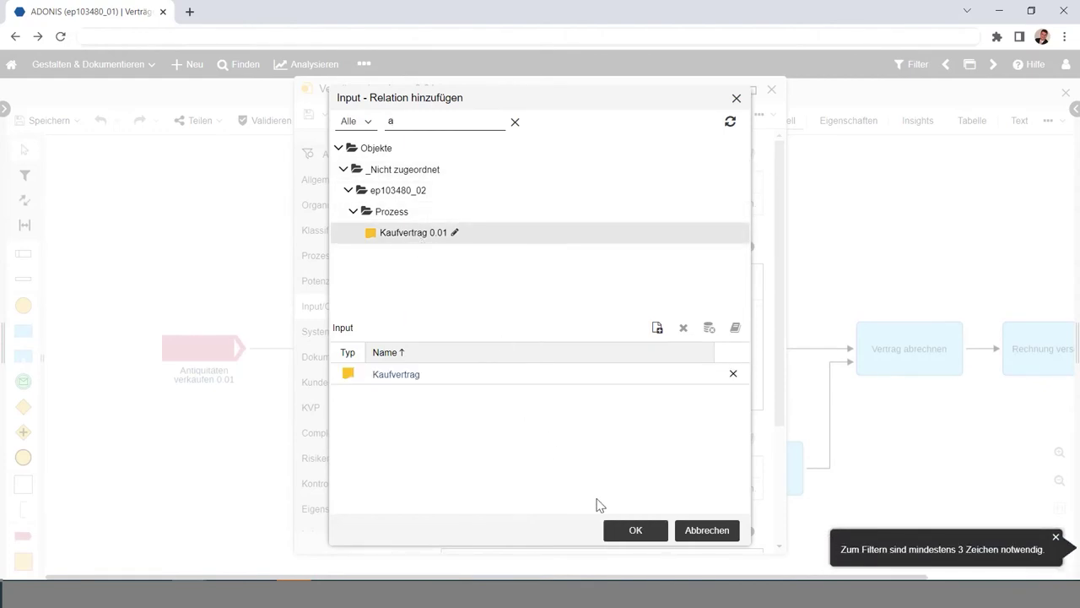
click(629, 529)
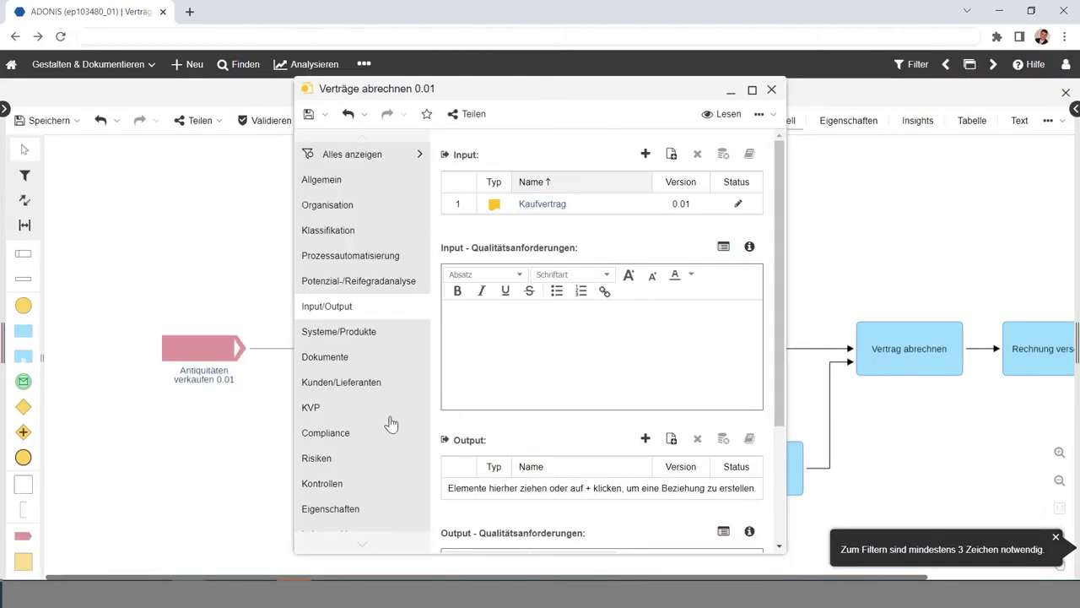
- Add Antiquitätenrechnung 0.01 as output of the Verträge abrechnen model, save, and close the properties and the model
click(645, 440)
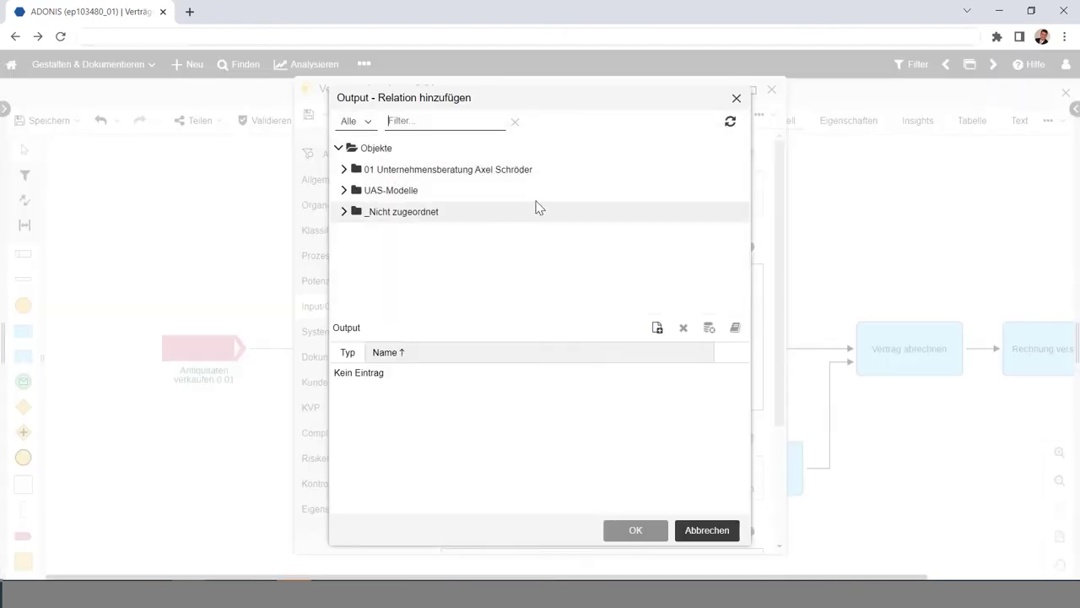
text(anti)
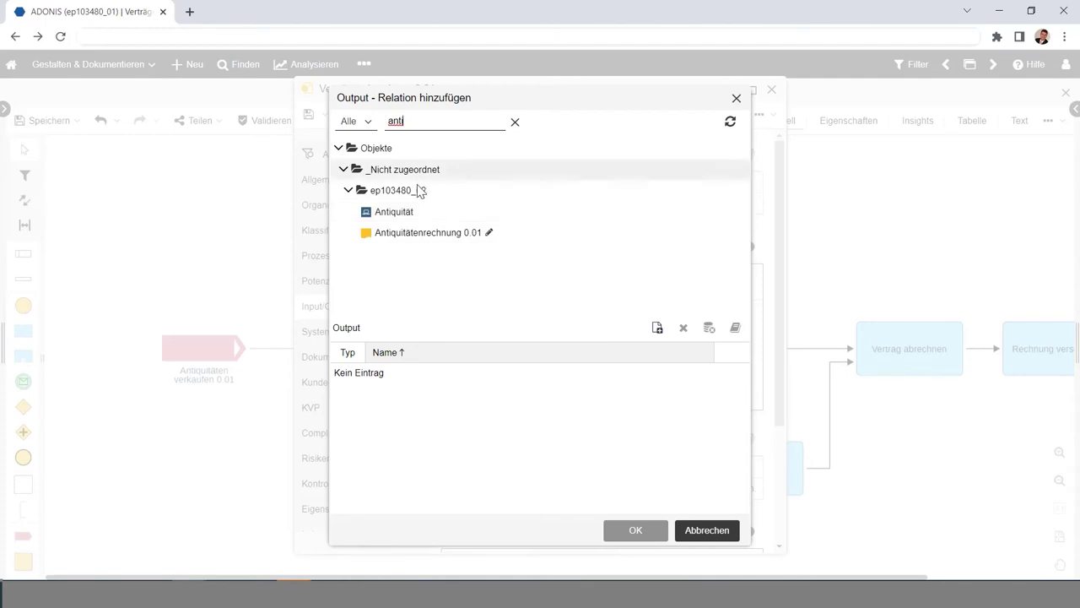
double_click(438, 238)
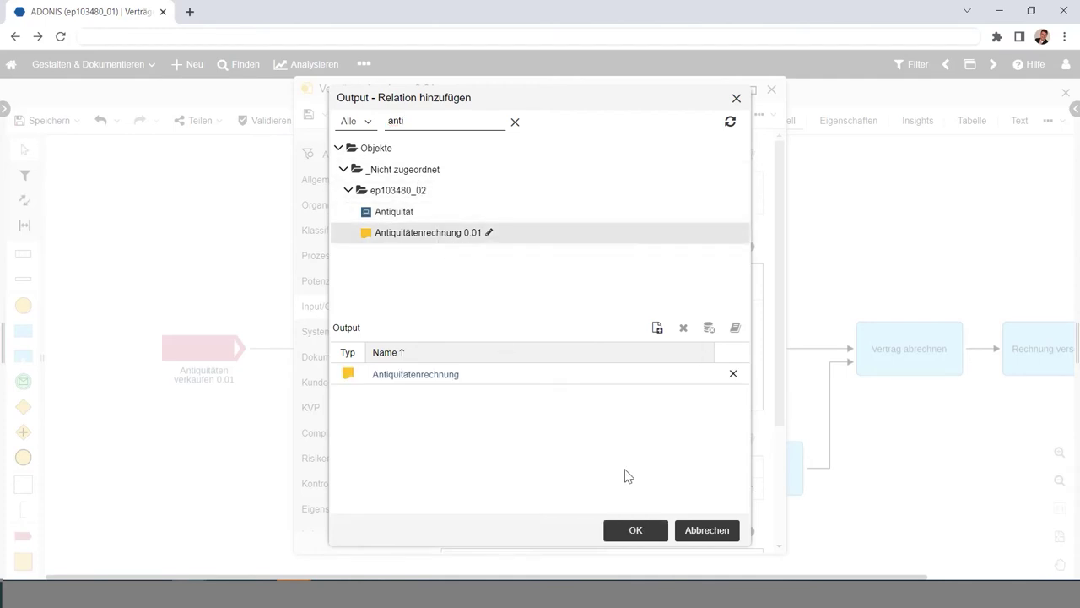
click(638, 532)
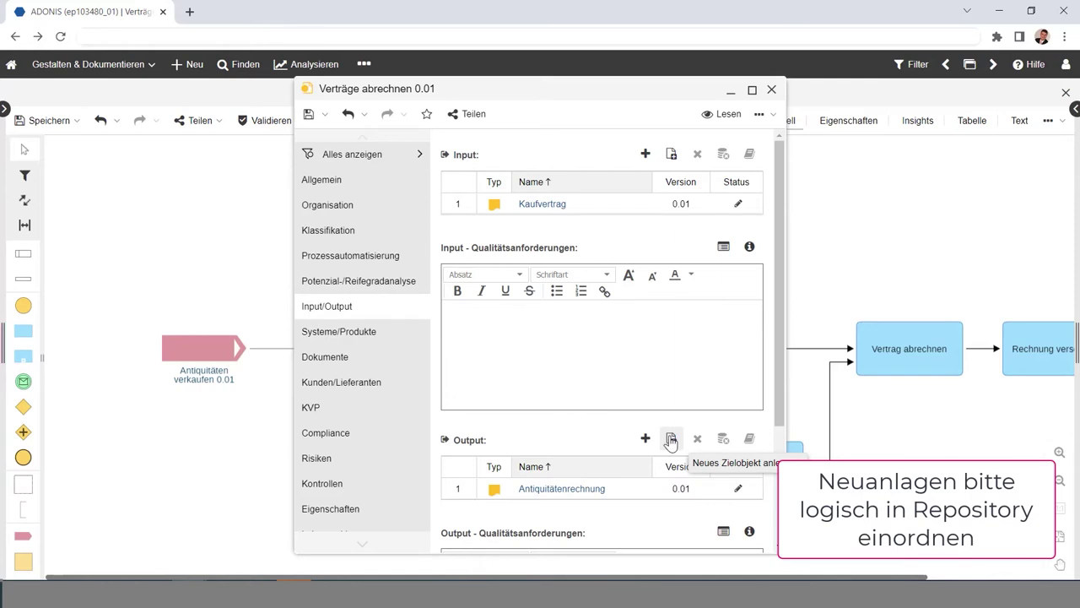
click(671, 439)
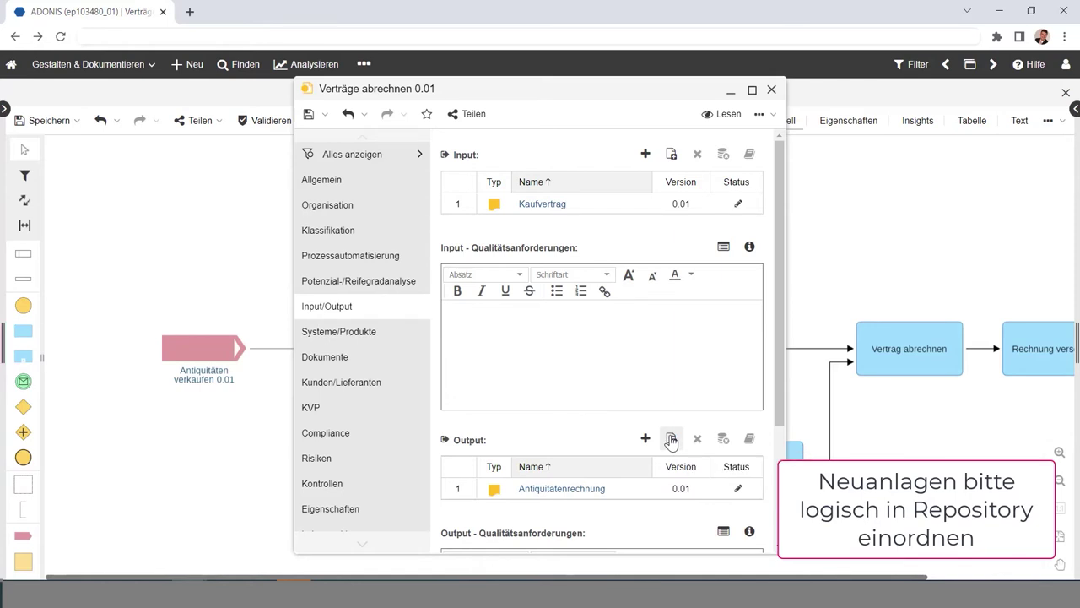
click(308, 113)
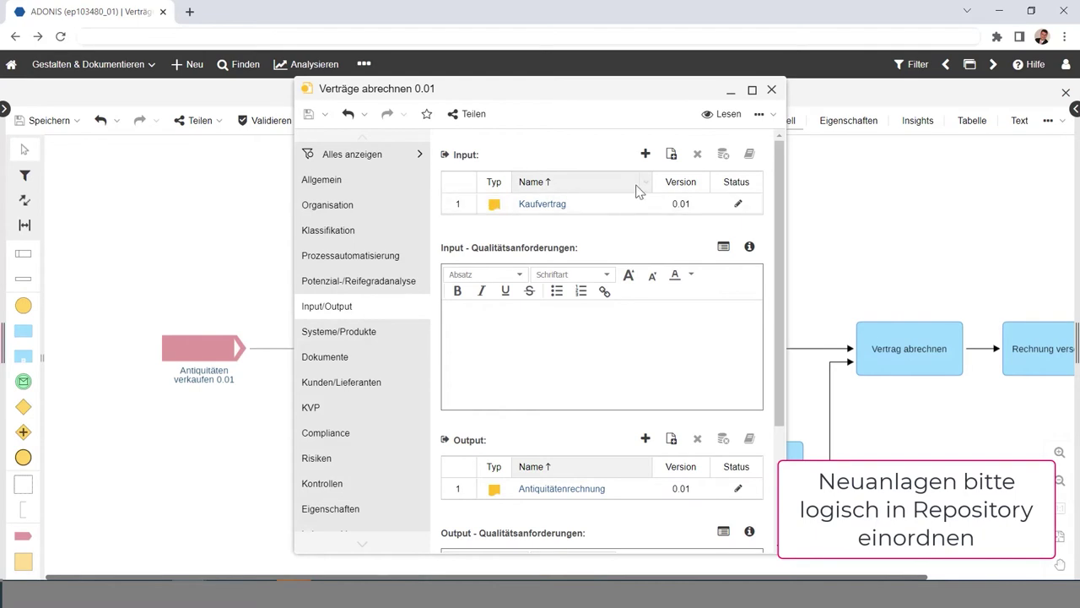
click(771, 90)
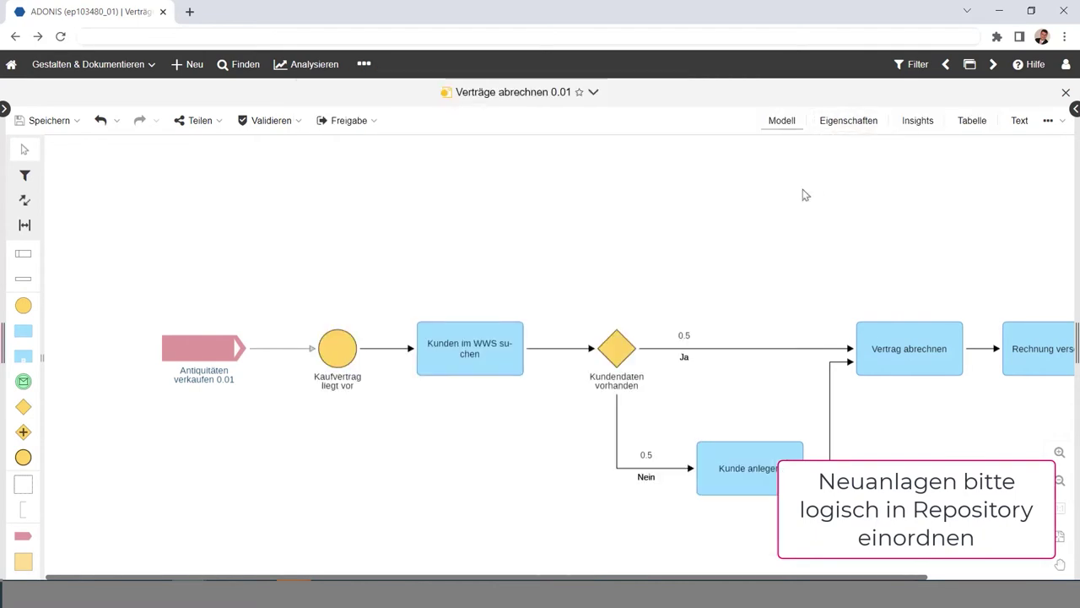
click(1066, 93)
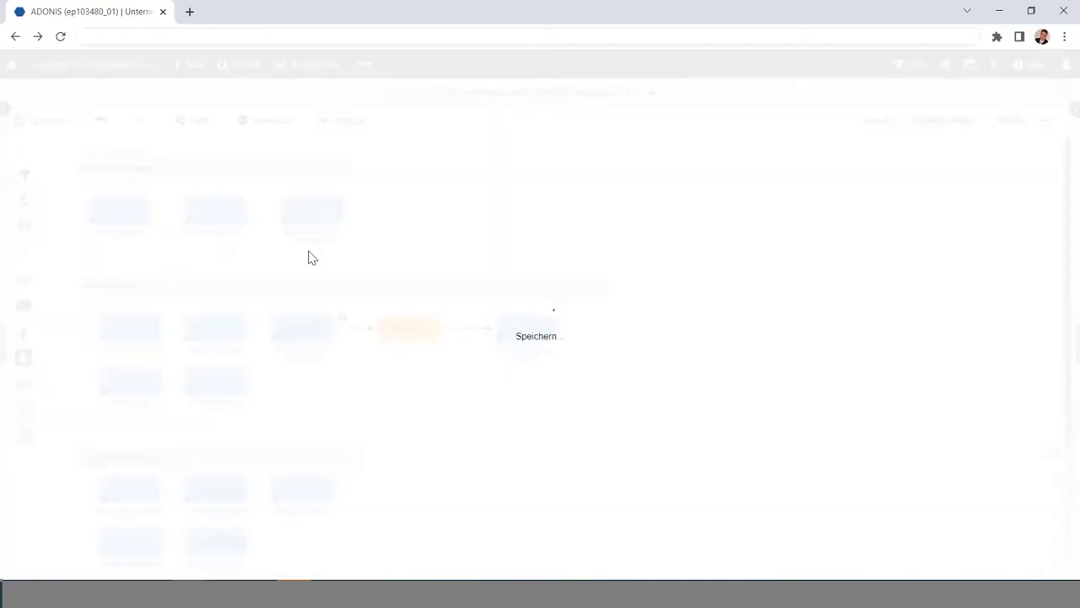
- Check the Input/Output properties of the Verträge abrechnen process on the process map, then close them
click(527, 329)
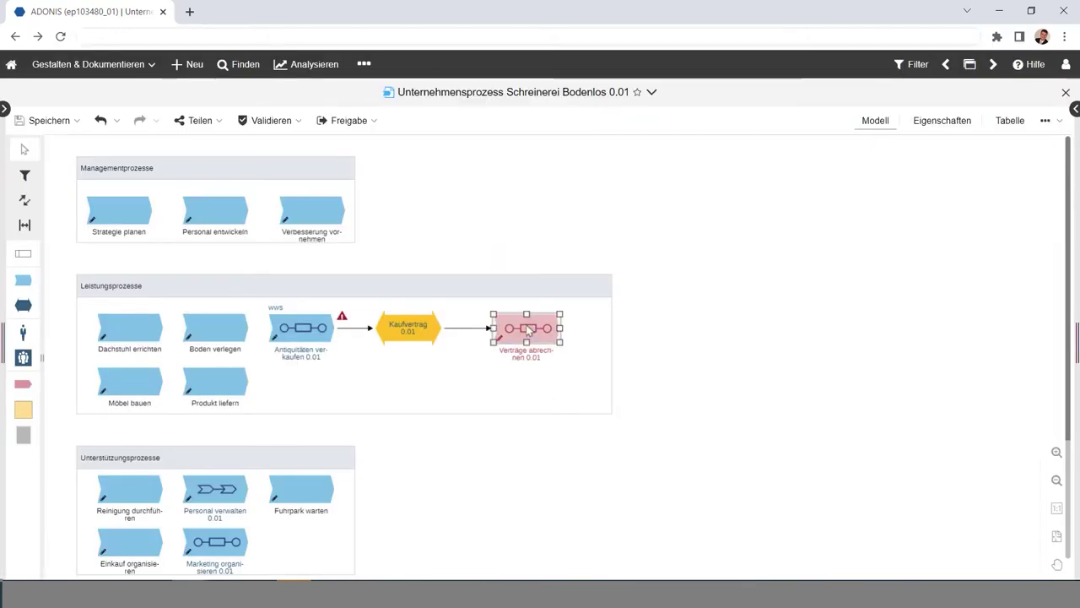
double_click(527, 329)
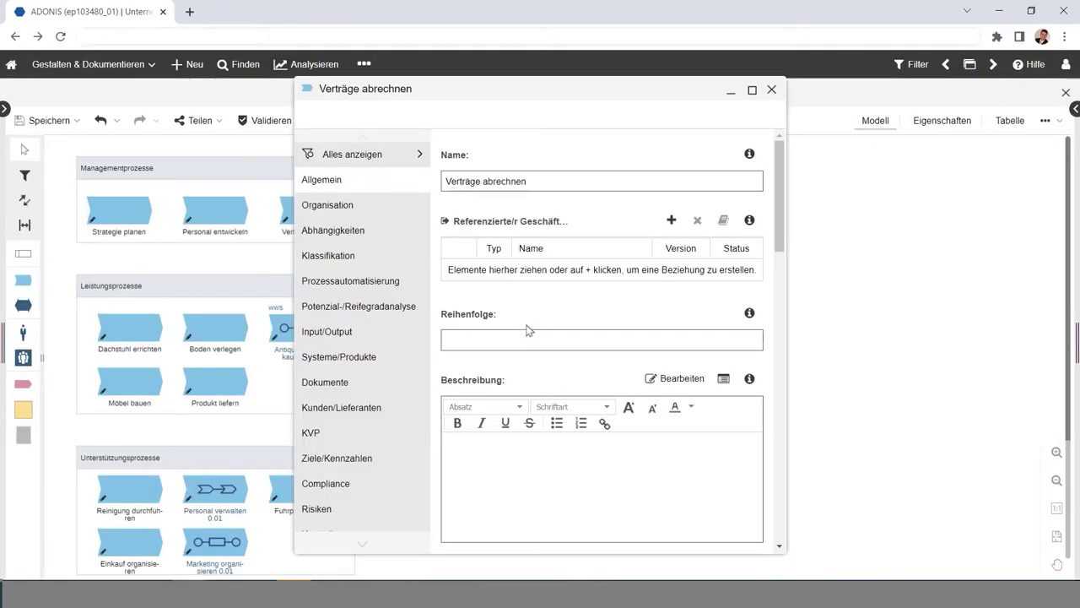
click(355, 342)
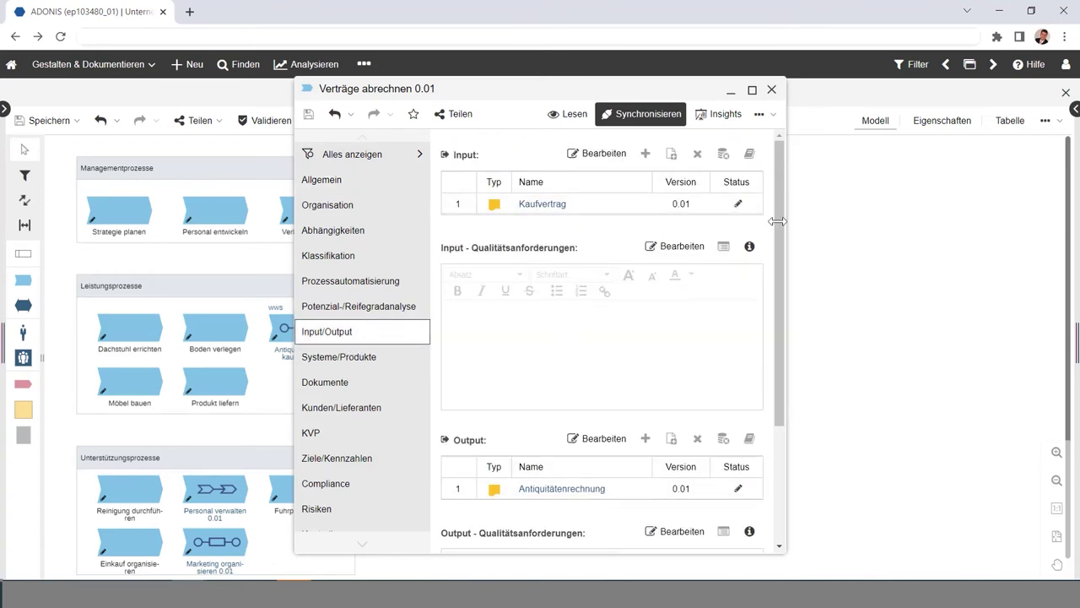
click(771, 89)
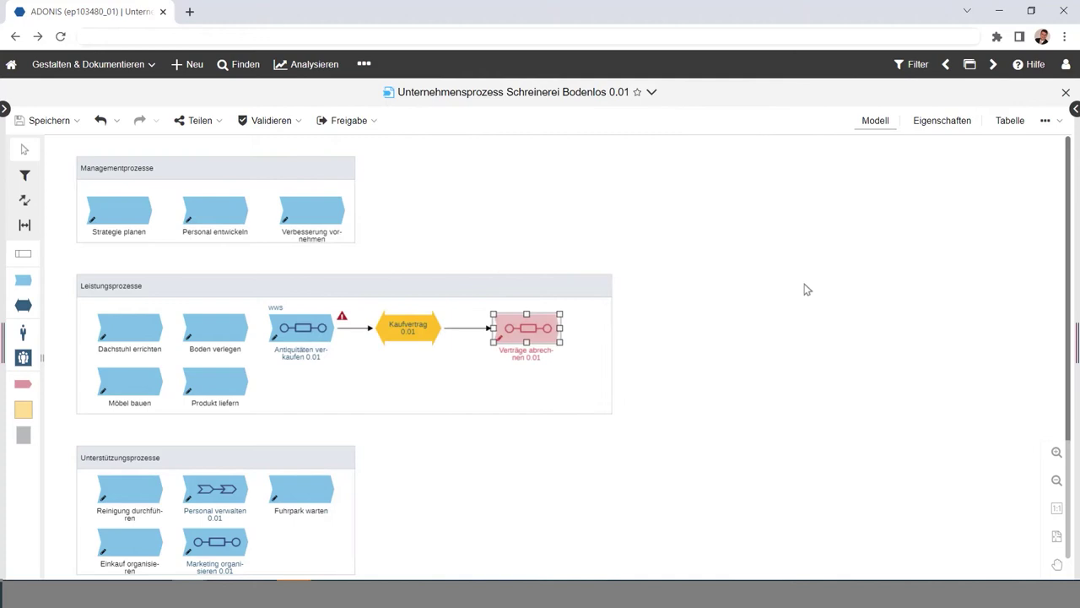
- Widen the Leistungsprozesse container to the right to make room beside the Verträge abrechnen process
click(611, 358)
drag(611, 358, 751, 370)
click(808, 402)
- Place a dark blue hexagonal object named Antiquitätenrechnung to the right of Verträge abrechnen inside the Leistungsprozesse container
click(23, 306)
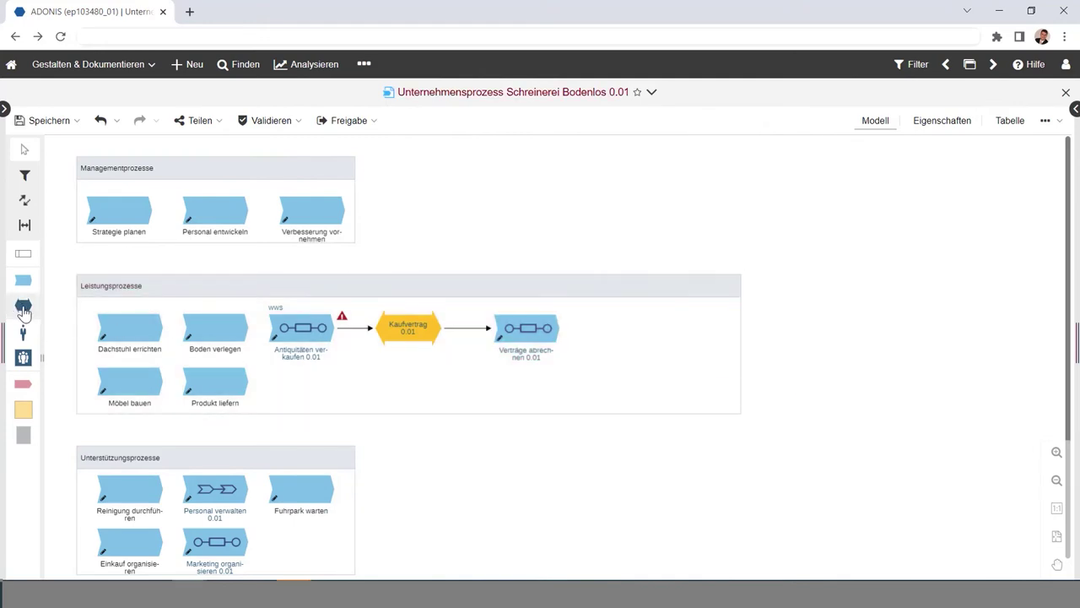
click(644, 327)
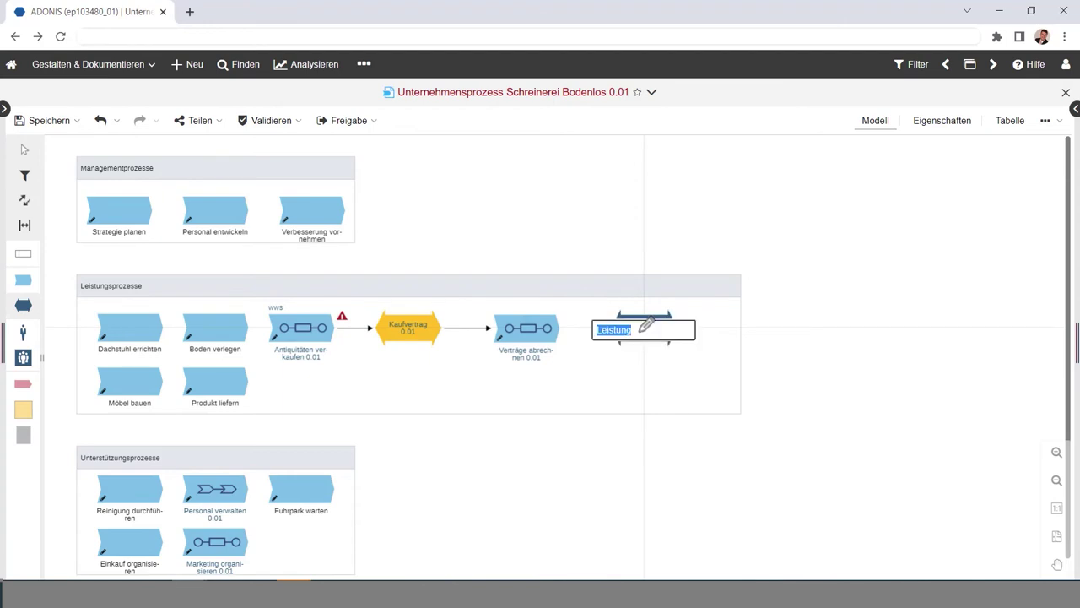
text(Antiquitätenrechn)
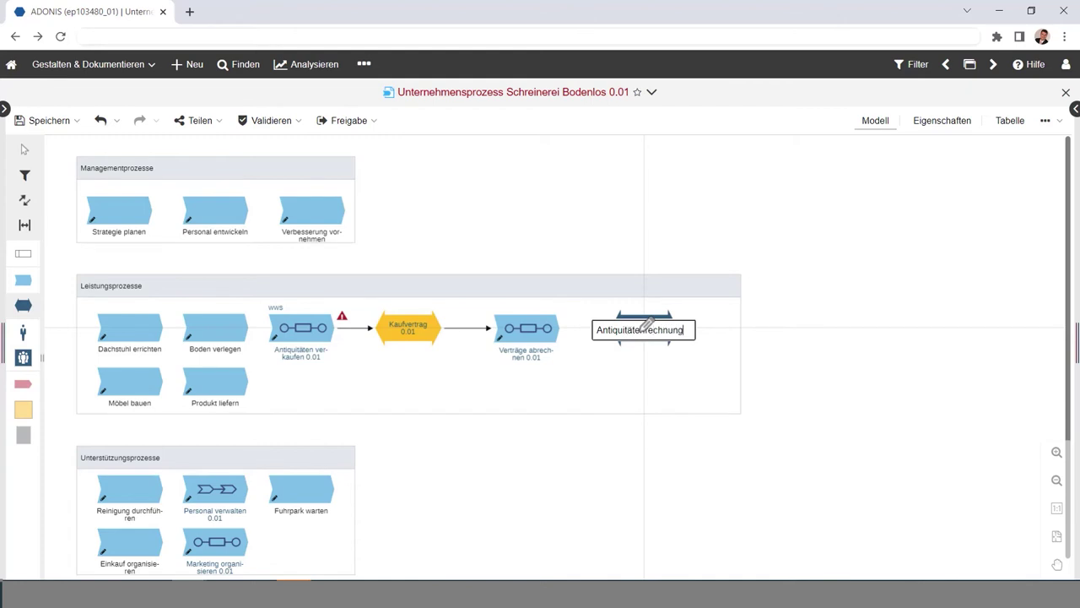
key(Return)
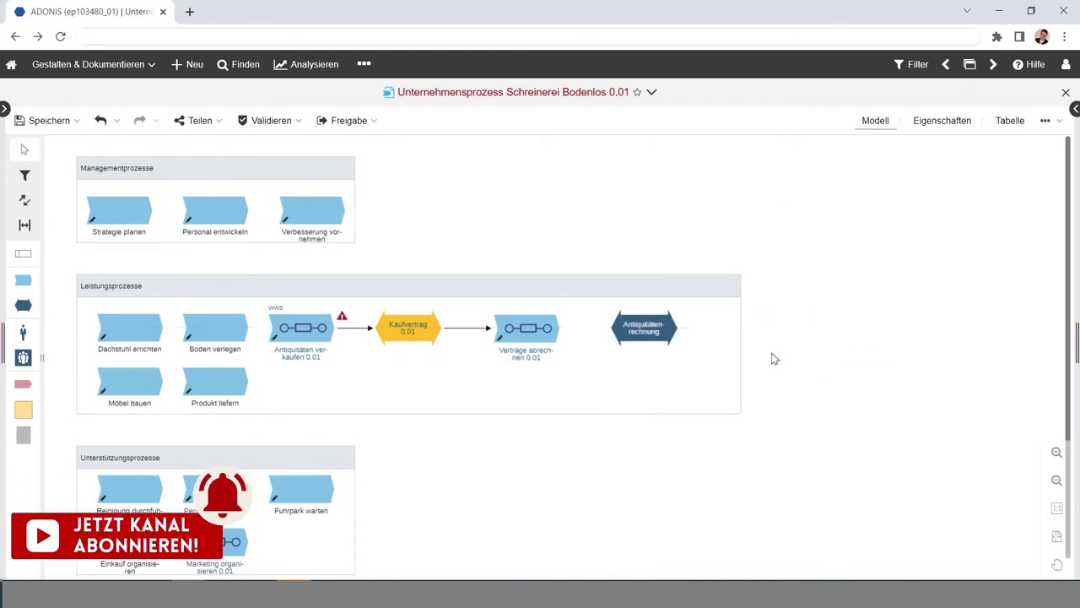
- Reference the document Antiquitätenrechnung 0.01 in the Antiquitätenrechnung object on the process map, save, and close its properties
double_click(643, 329)
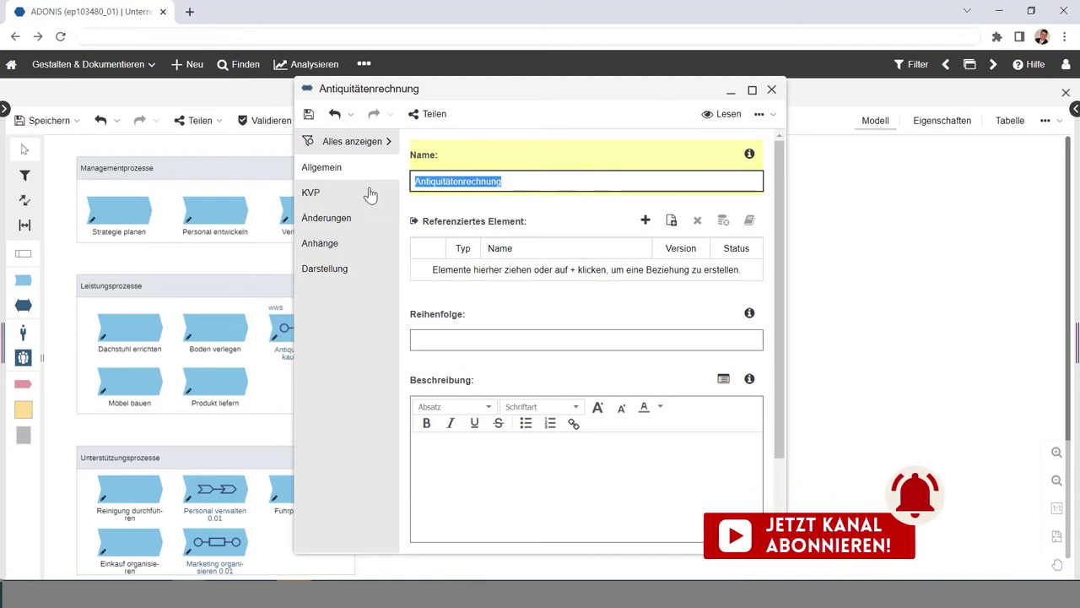
click(646, 221)
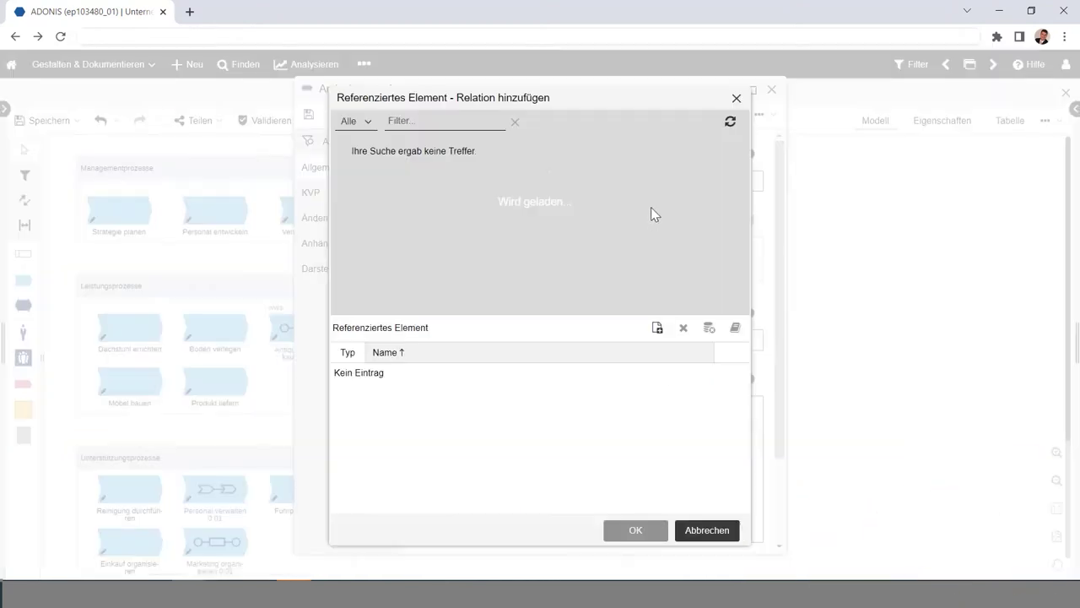
text(antiqu)
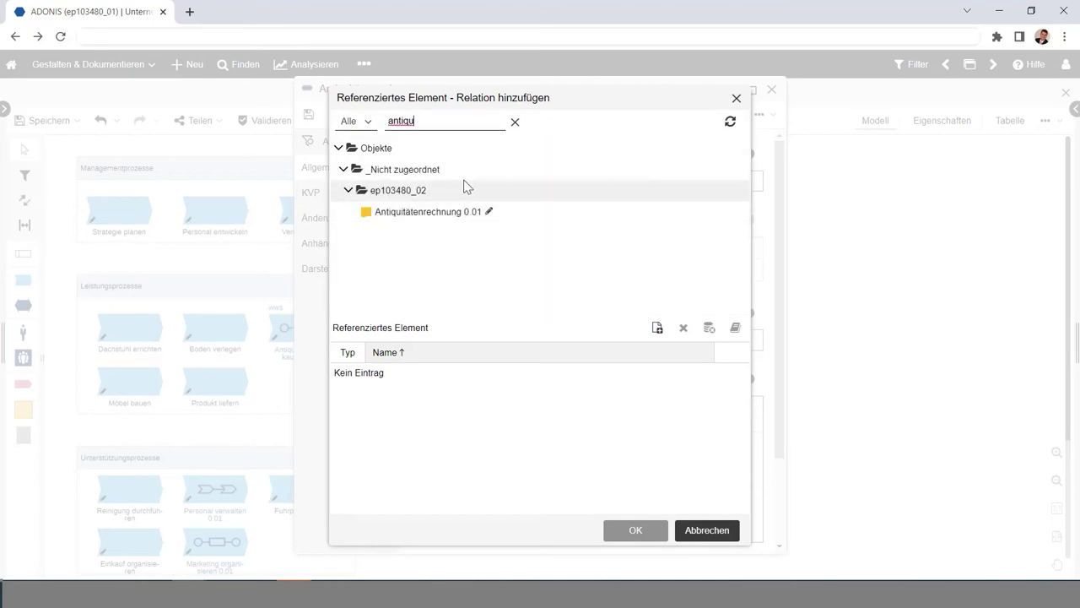
click(456, 211)
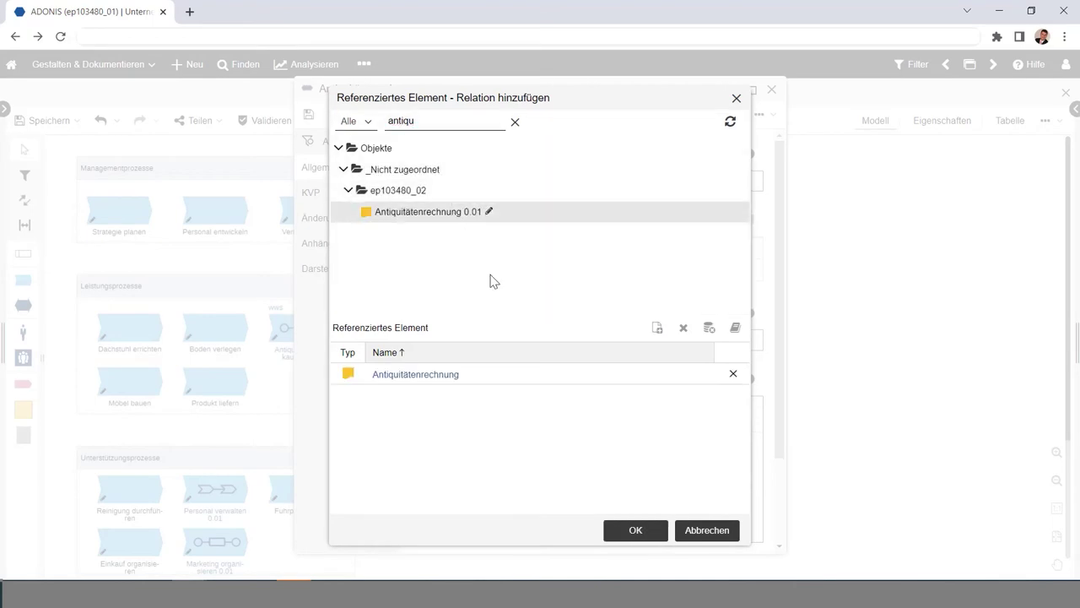
click(629, 530)
click(308, 113)
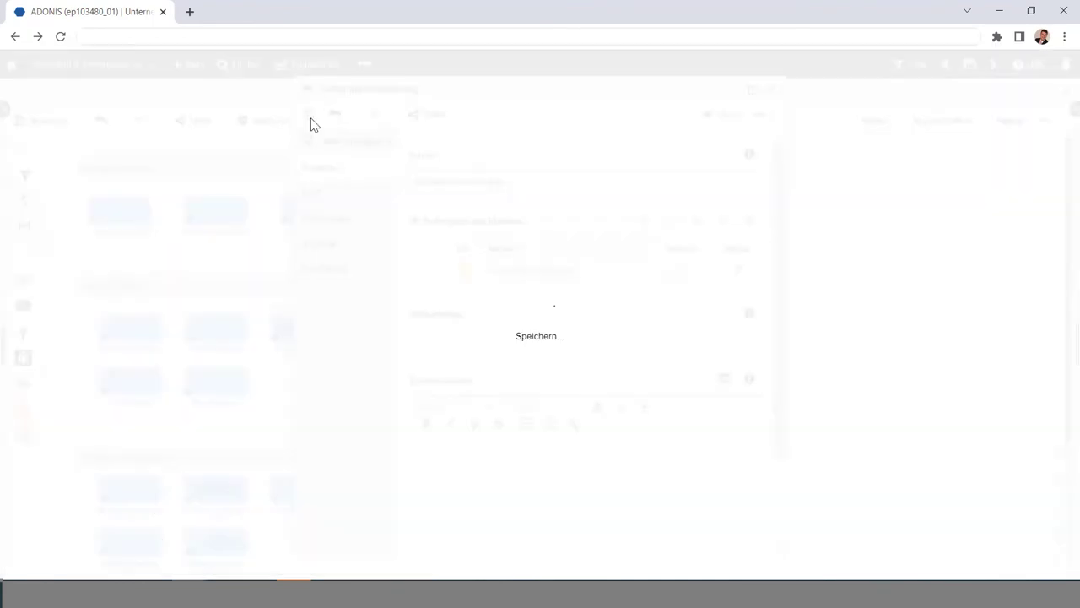
click(772, 91)
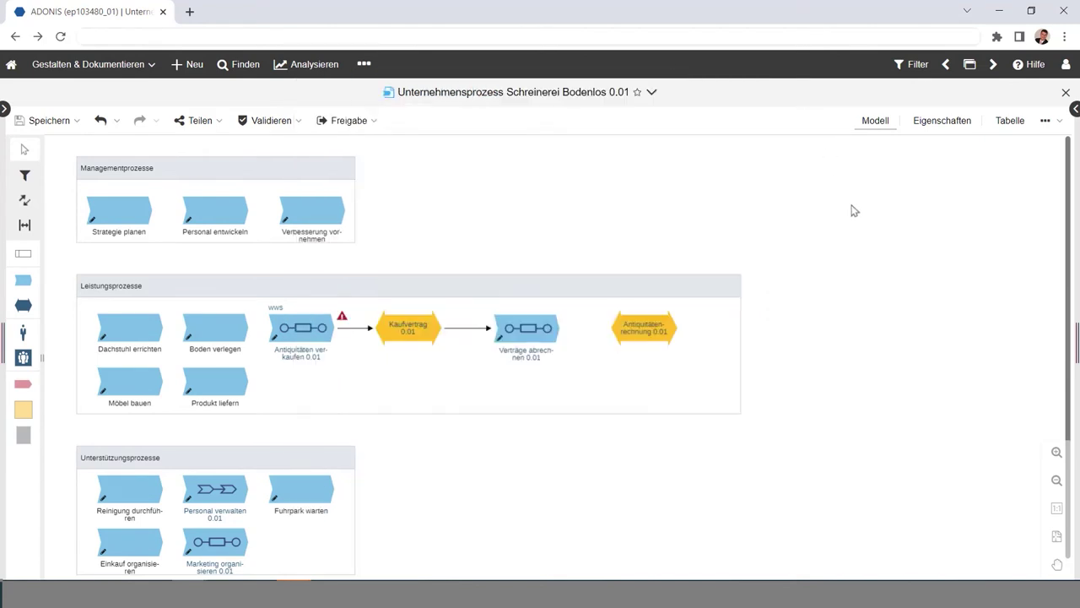
- Connect the Verträge abrechnen process to the Antiquitätenrechnung object with an arrow and save the process map
click(24, 203)
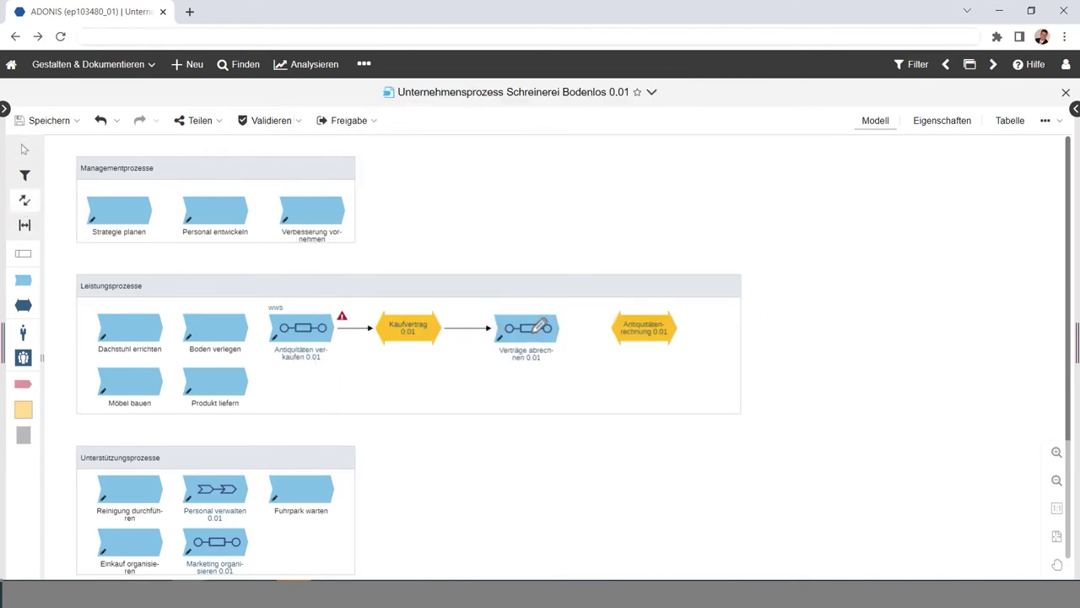
click(537, 327)
click(643, 329)
key(Escape)
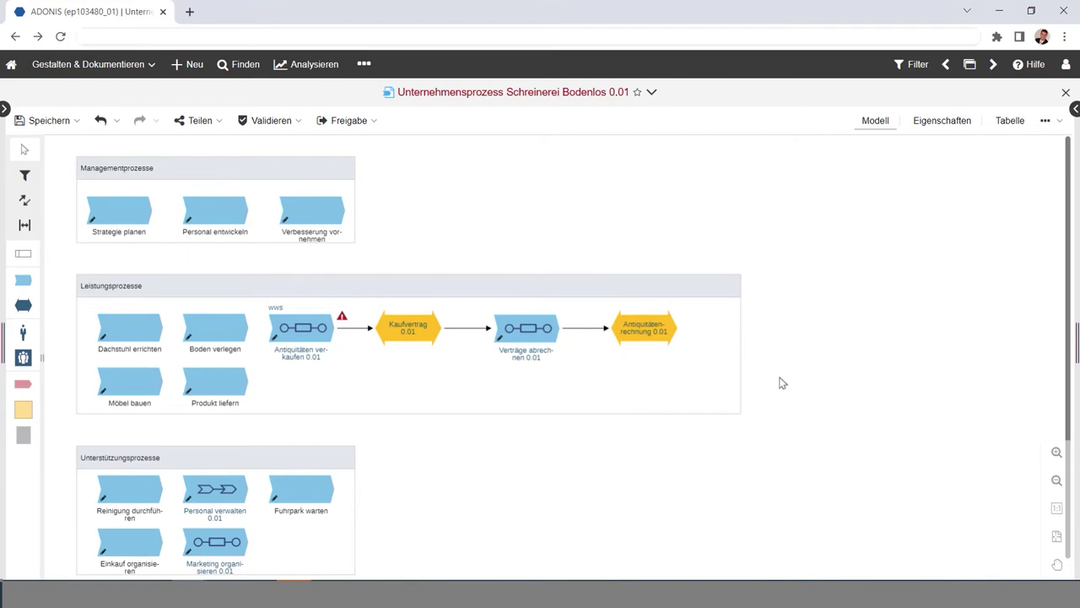
click(48, 120)
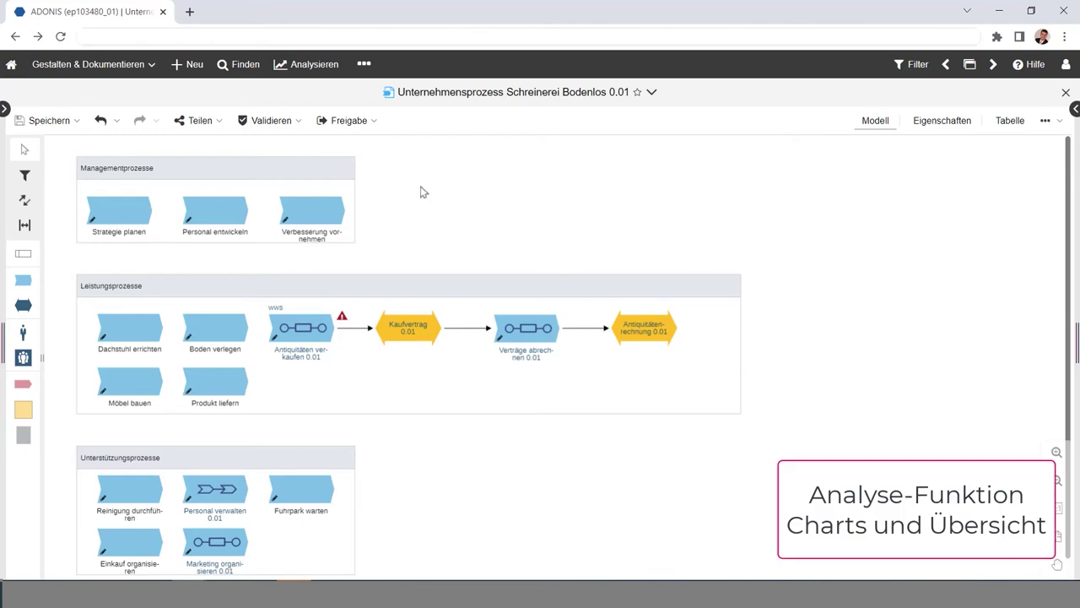
- Create a matrix chart from the marked document objects in the object catalogue
click(5, 110)
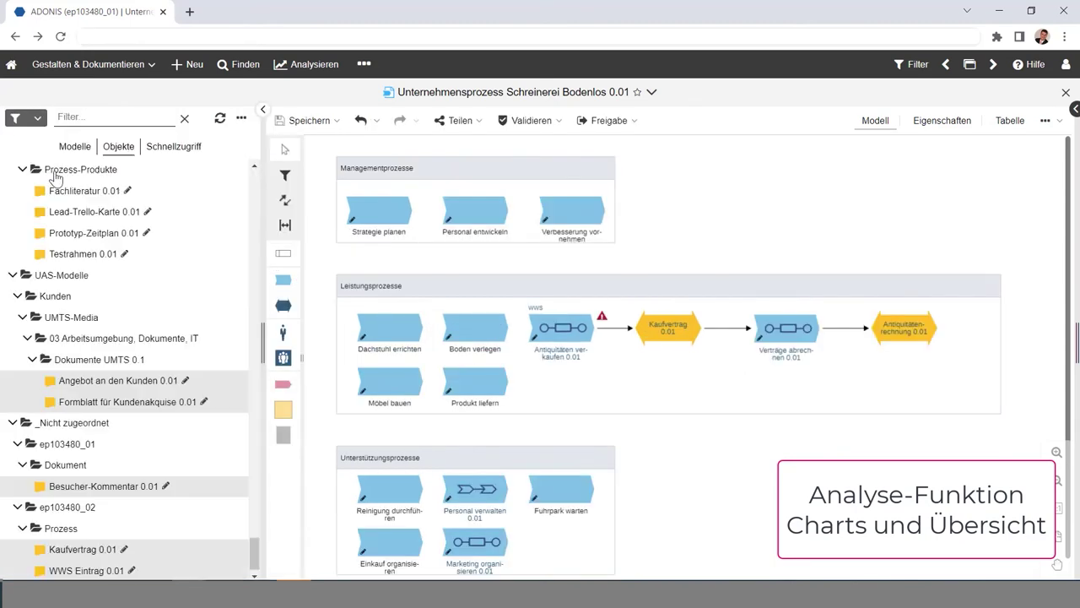
right_click(121, 386)
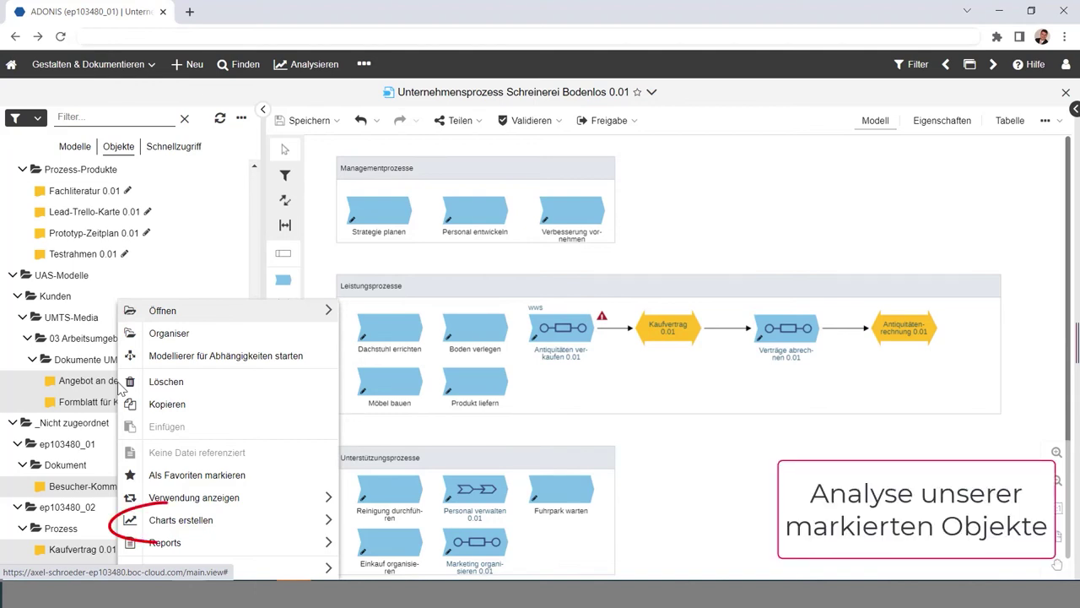
mouse_move(217, 522)
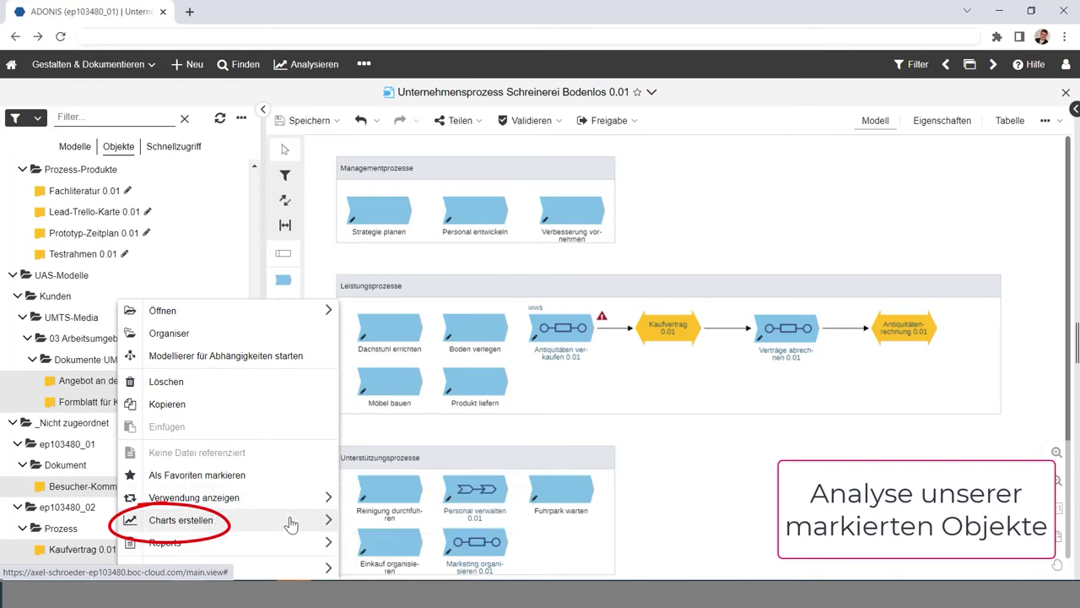
click(388, 568)
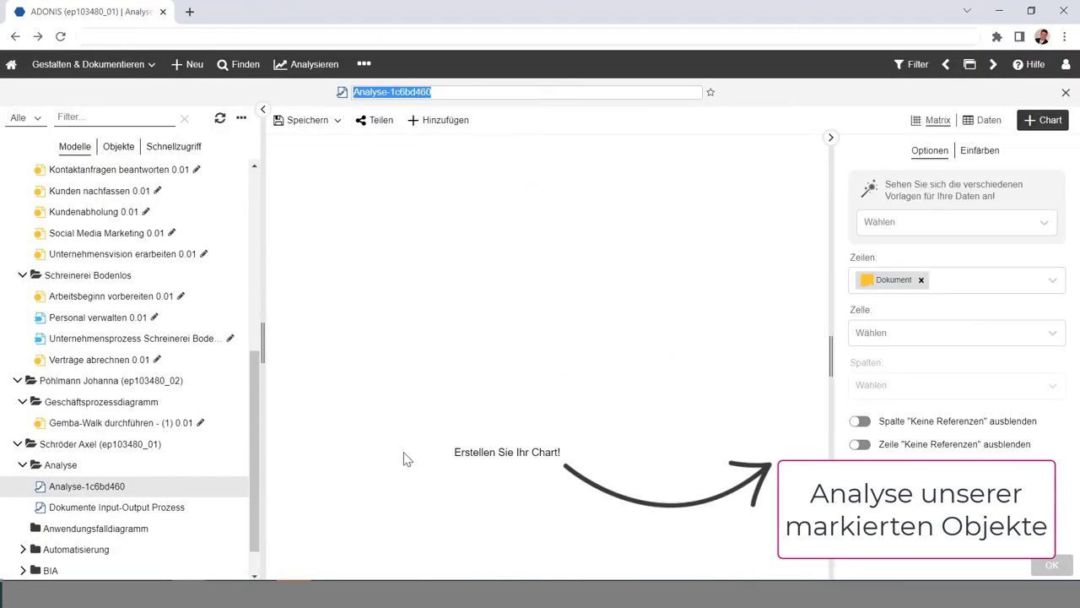
- Apply the Input/Output-Analyse (Prozess) template to the matrix and inspect its WWS Eintrag and Kaufvertrag entries
click(951, 224)
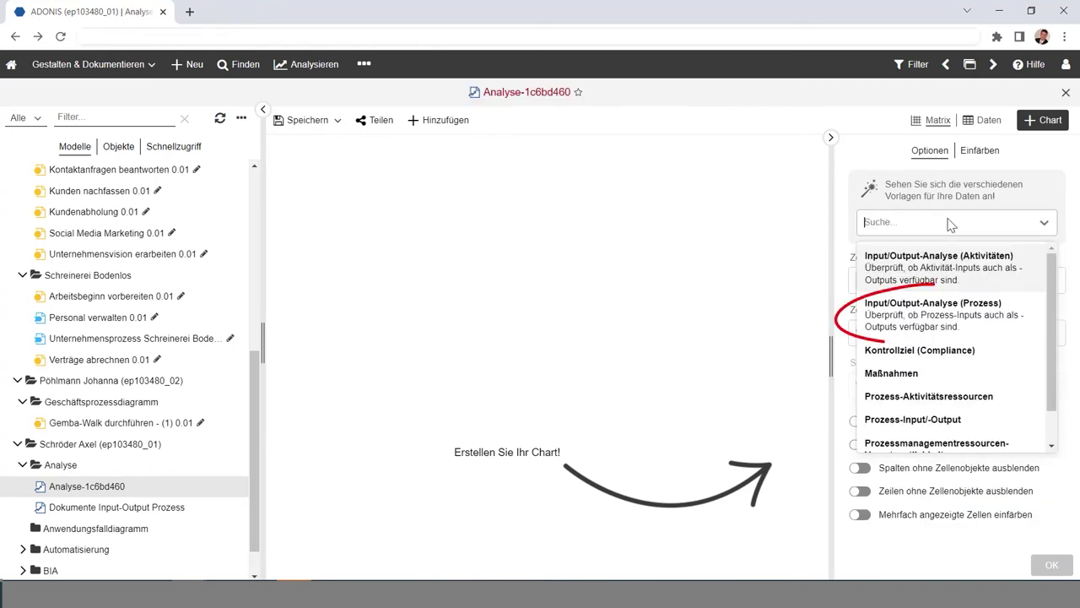
click(939, 314)
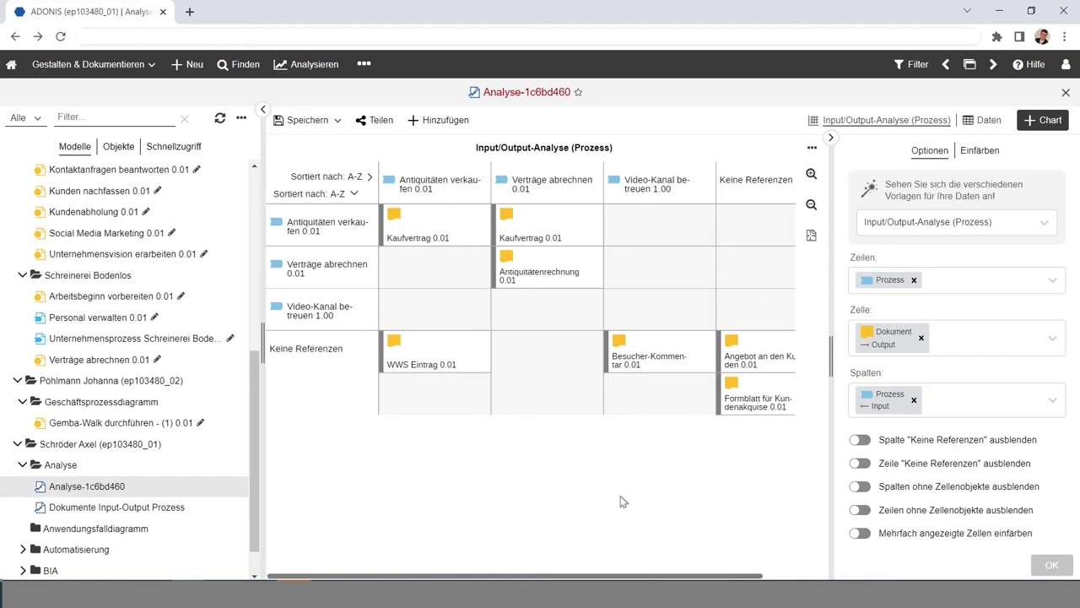
mouse_move(459, 363)
mouse_move(413, 236)
mouse_move(438, 360)
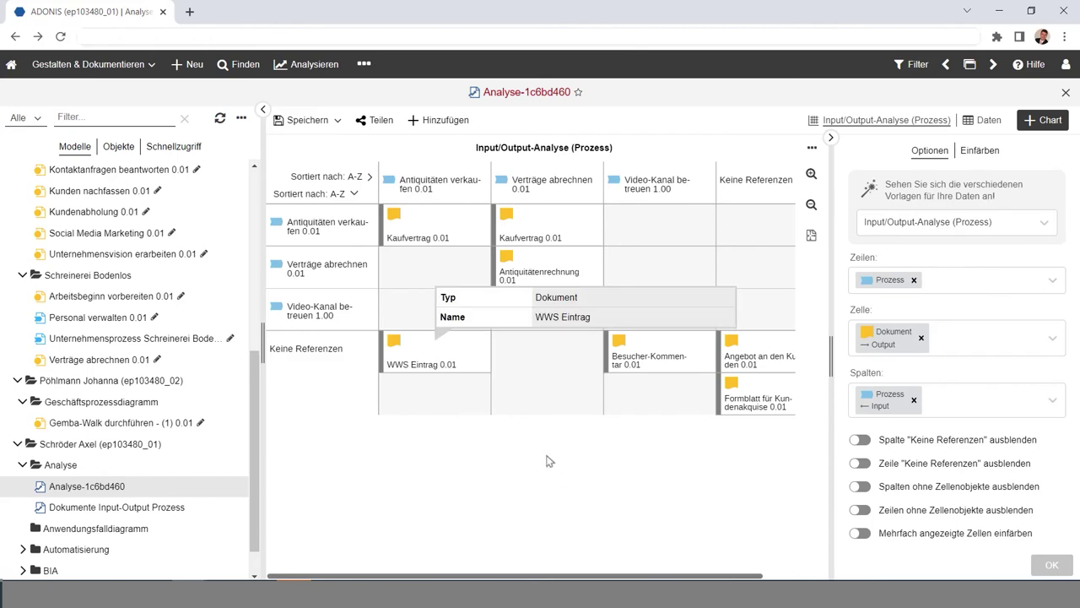
- Review the Kaufvertrag document's general and Organisation properties with empty attributes shown, then close them
double_click(411, 231)
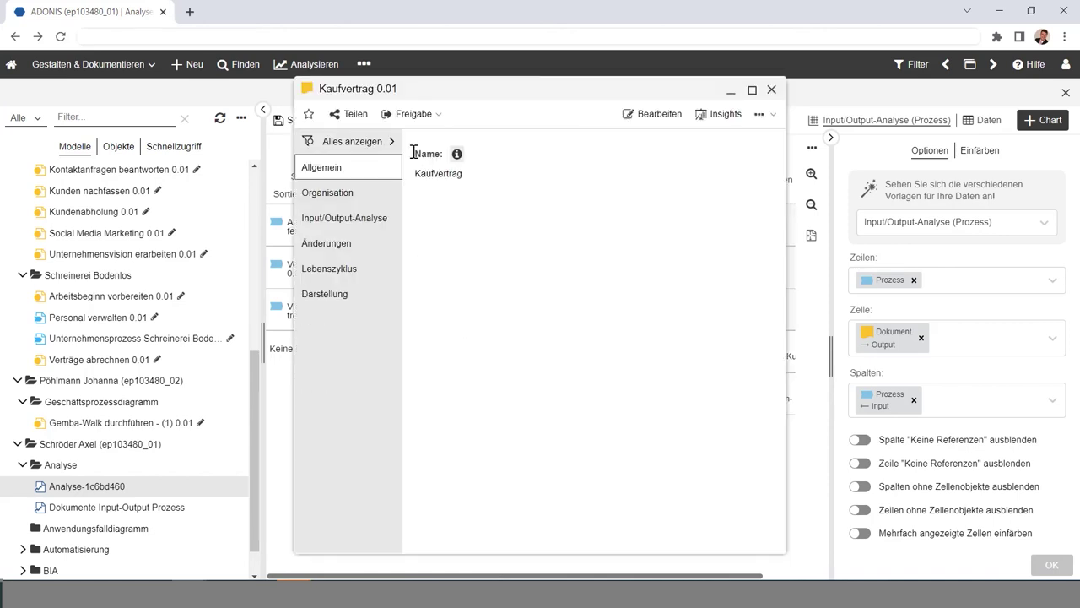
click(349, 143)
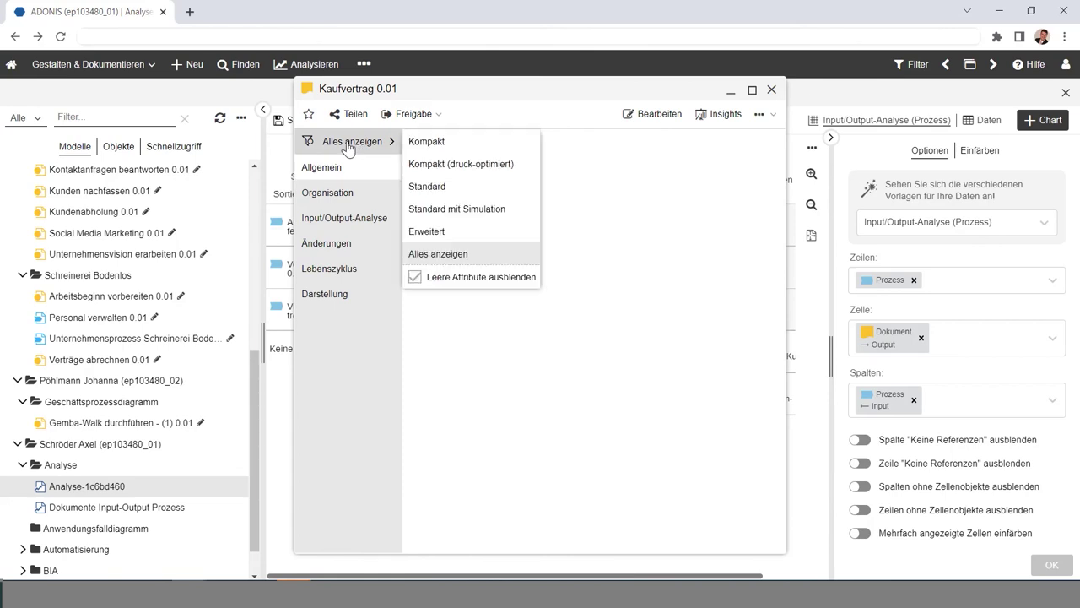
click(462, 280)
click(604, 285)
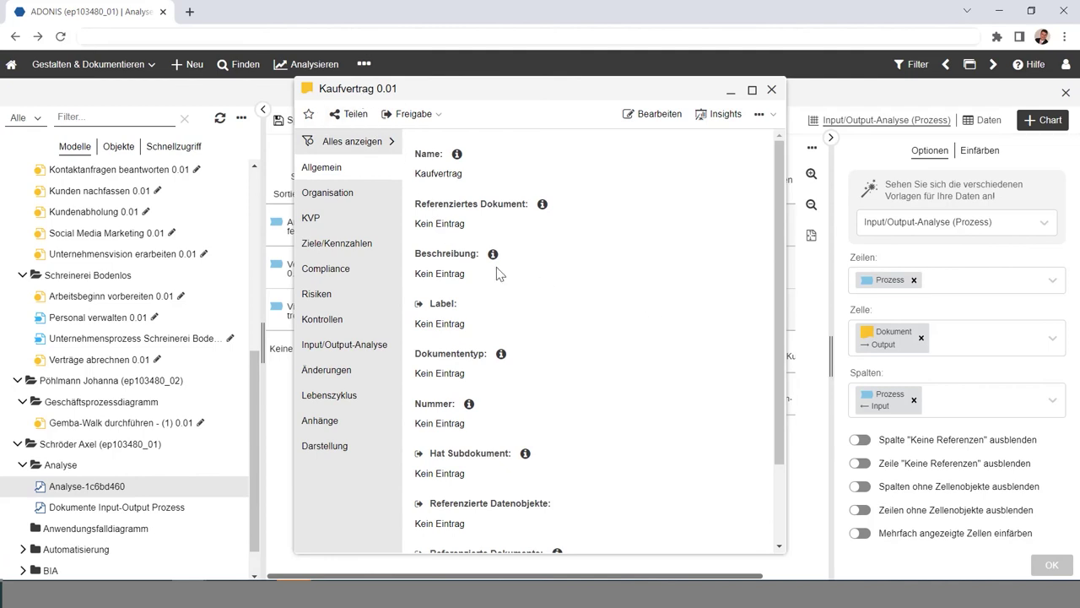
click(339, 199)
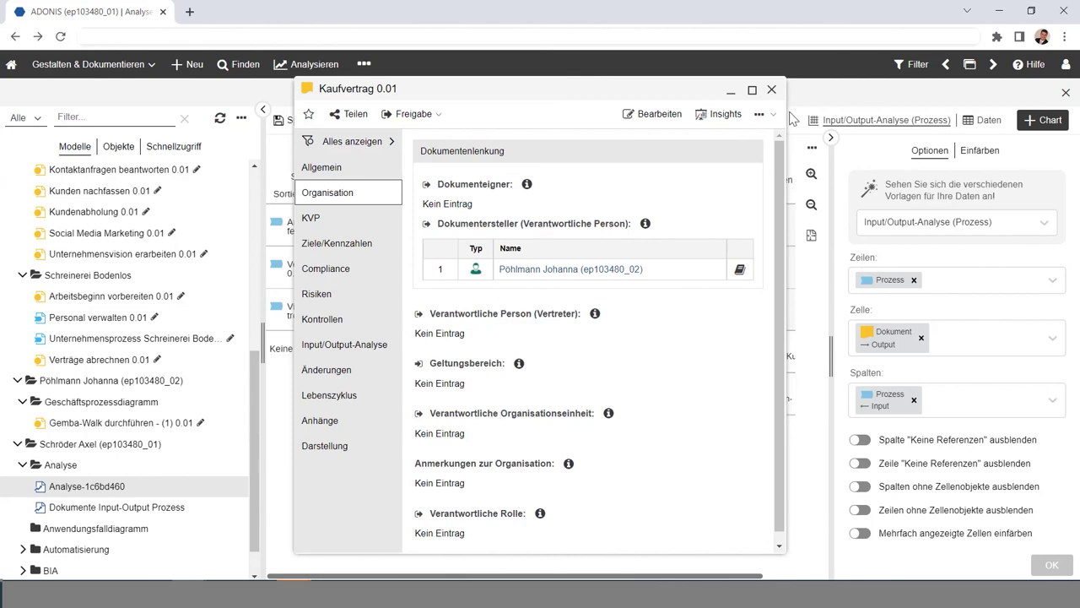
click(771, 89)
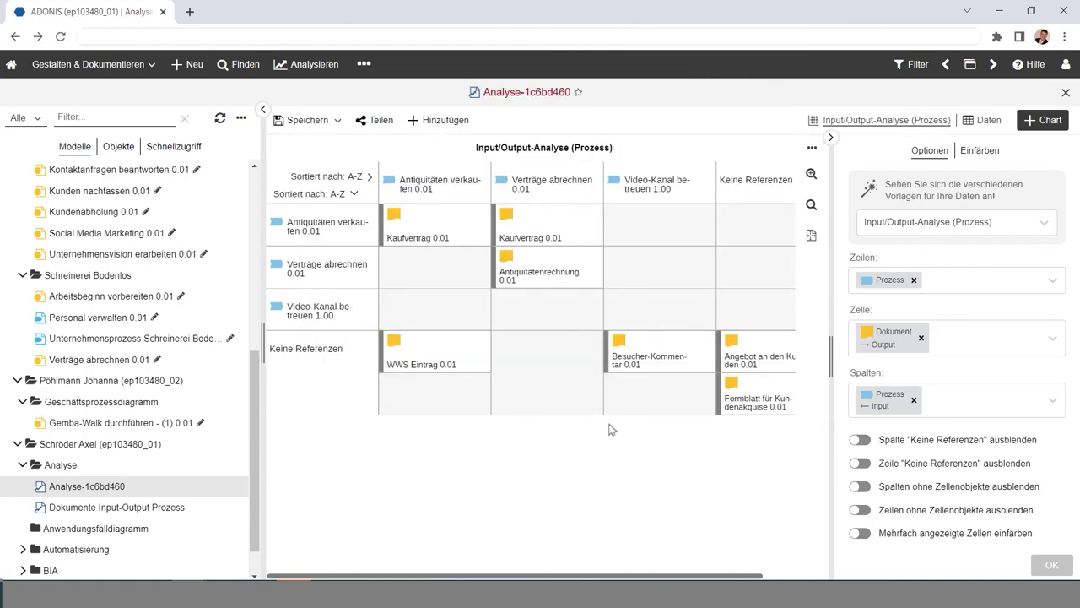
- Examine the matrix with the Input/Output-Analyse (Aktivitäten) template and switch back to Input/Output-Analyse (Prozess)
click(900, 221)
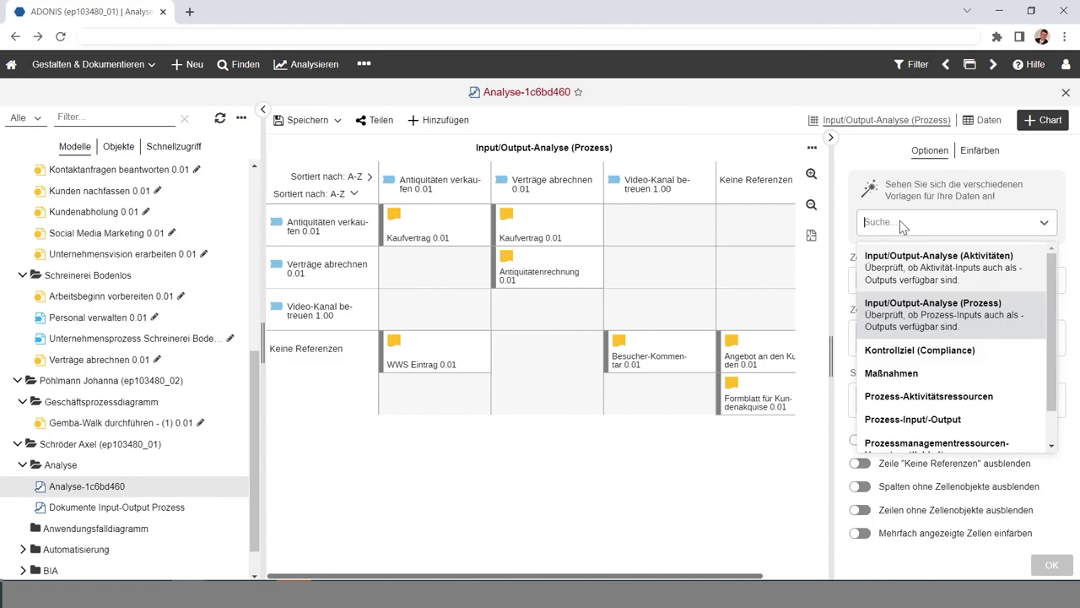
click(927, 266)
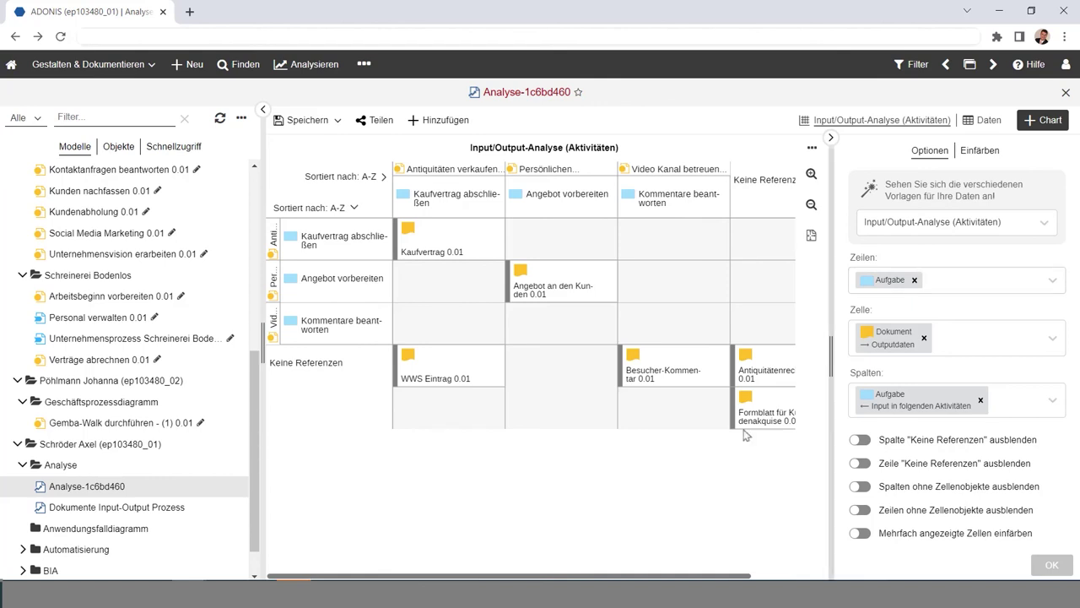
mouse_move(443, 210)
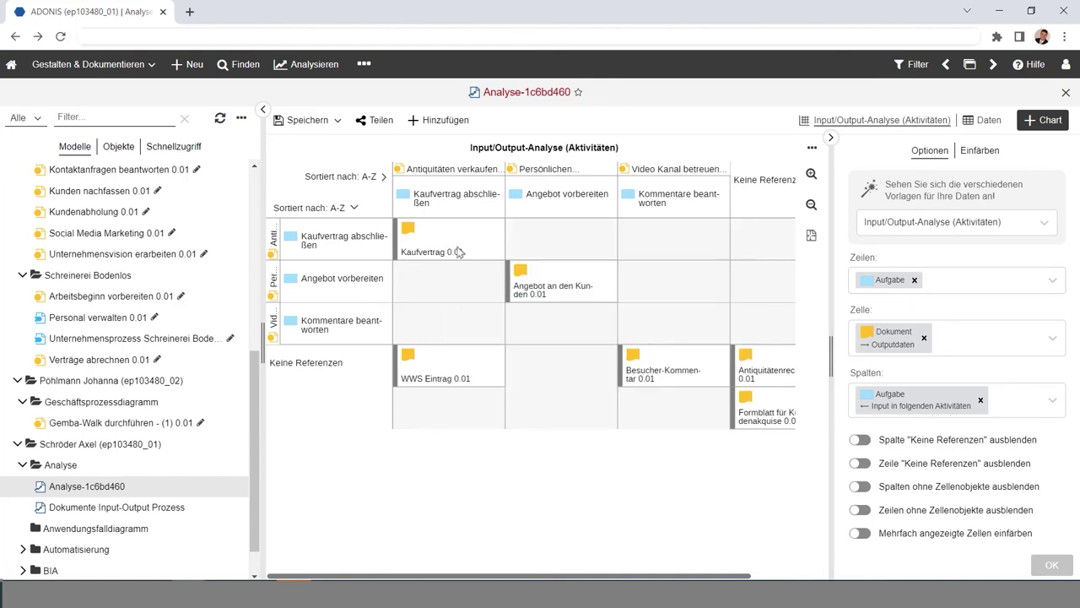
mouse_move(459, 251)
mouse_move(577, 293)
click(952, 228)
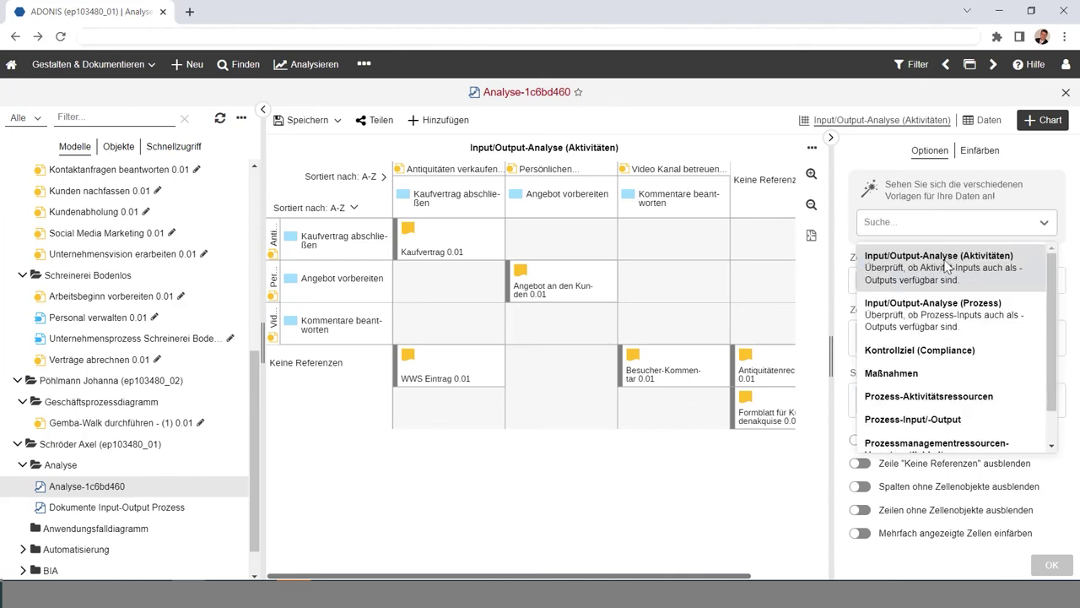
click(961, 320)
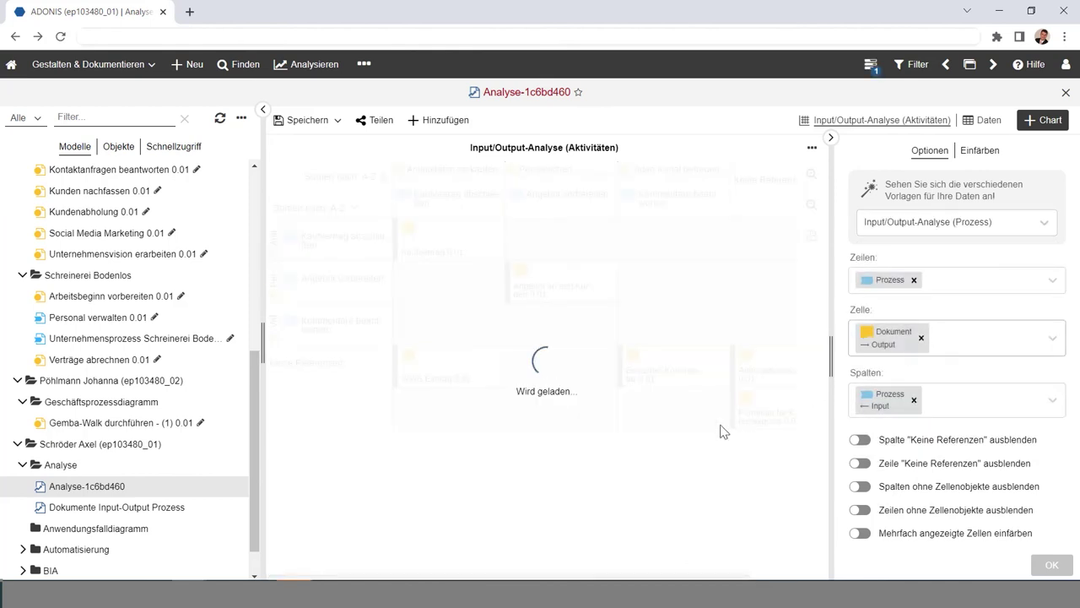